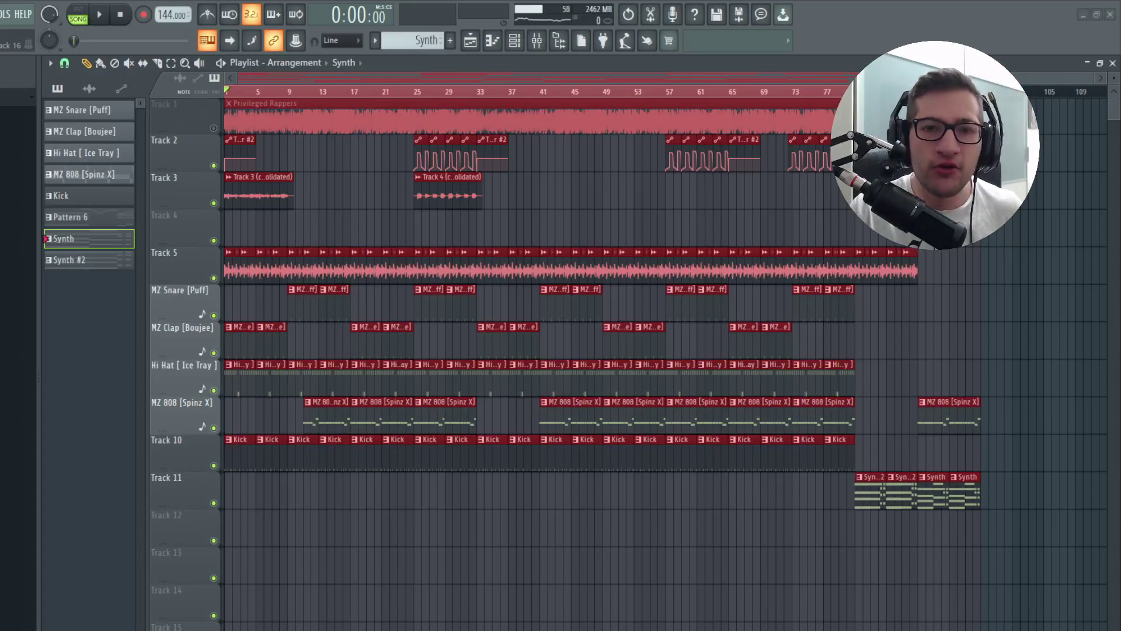
# Step: Solo Track 5 in the Playlist and play back its chopped Isley Brothers sample from the start
pyautogui.scroll(5, 169, 230)
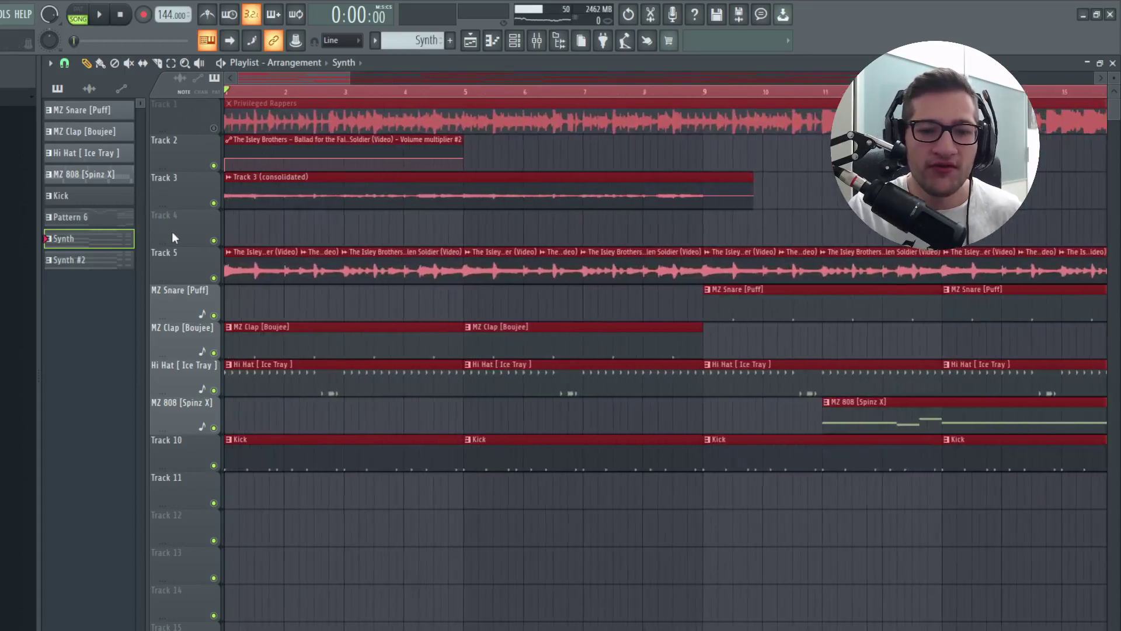
pyautogui.rightClick(214, 278)
pyautogui.scroll(2, 192, 261)
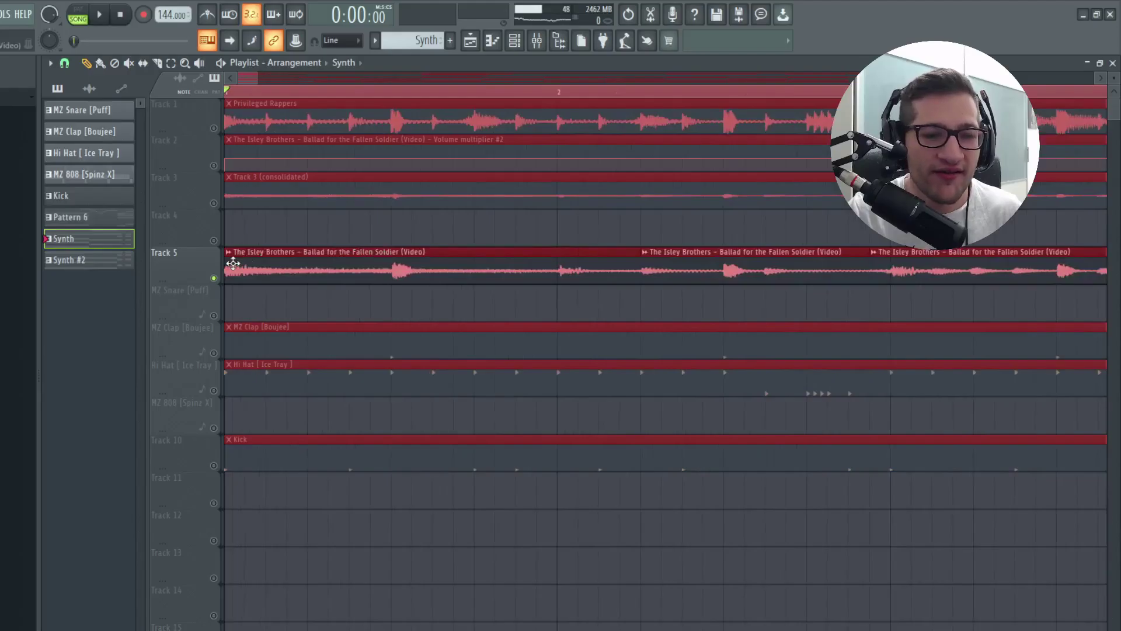
pyautogui.scroll(-5, 233, 264)
pyautogui.press('space')
pyautogui.press('space')
# Step: Open the sample channel settings of the Track 5 clip to examine its pitch and time stretching
pyautogui.doubleClick(233, 265)
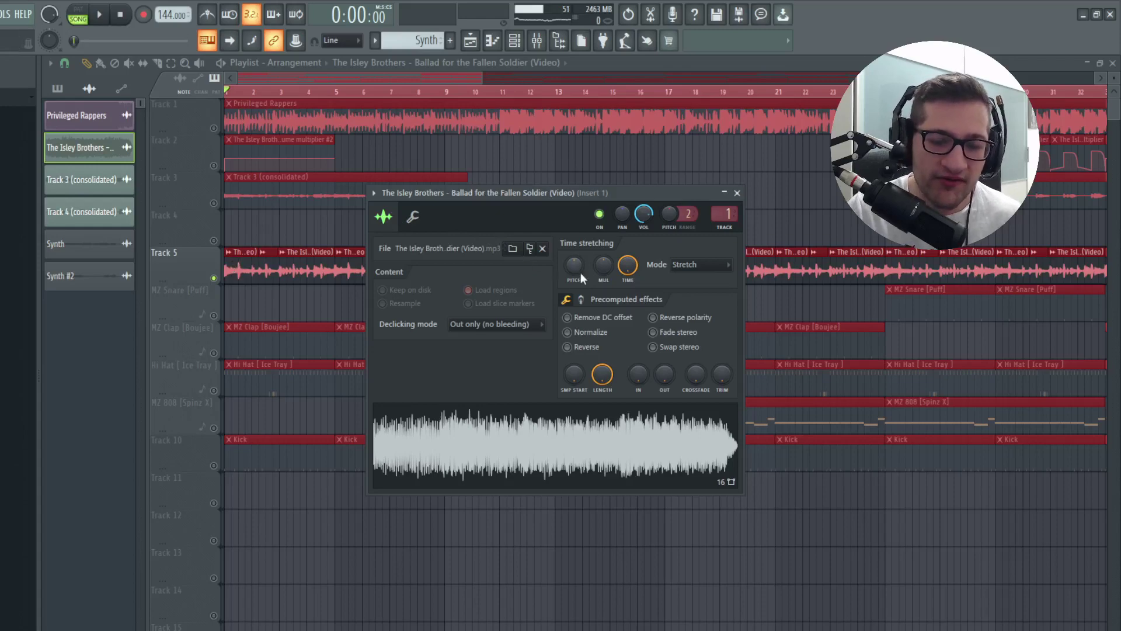
pyautogui.press('Escape')
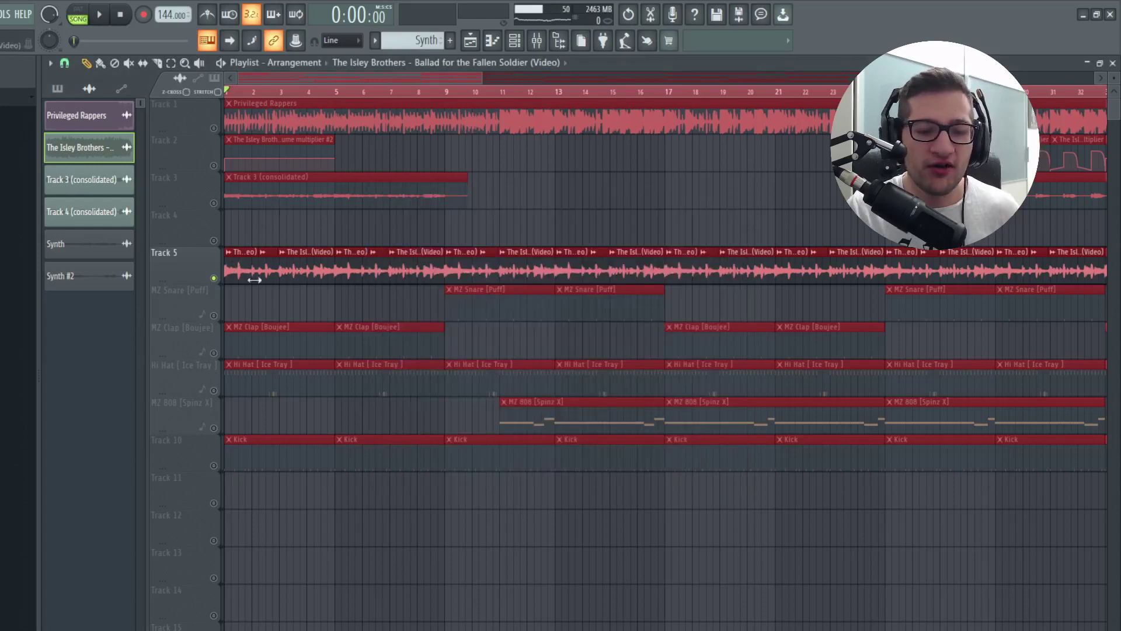
# Step: Trim the start of the first sample clip on Track 4 to about a quarter into bar 2
pyautogui.scroll(4, 250, 275)
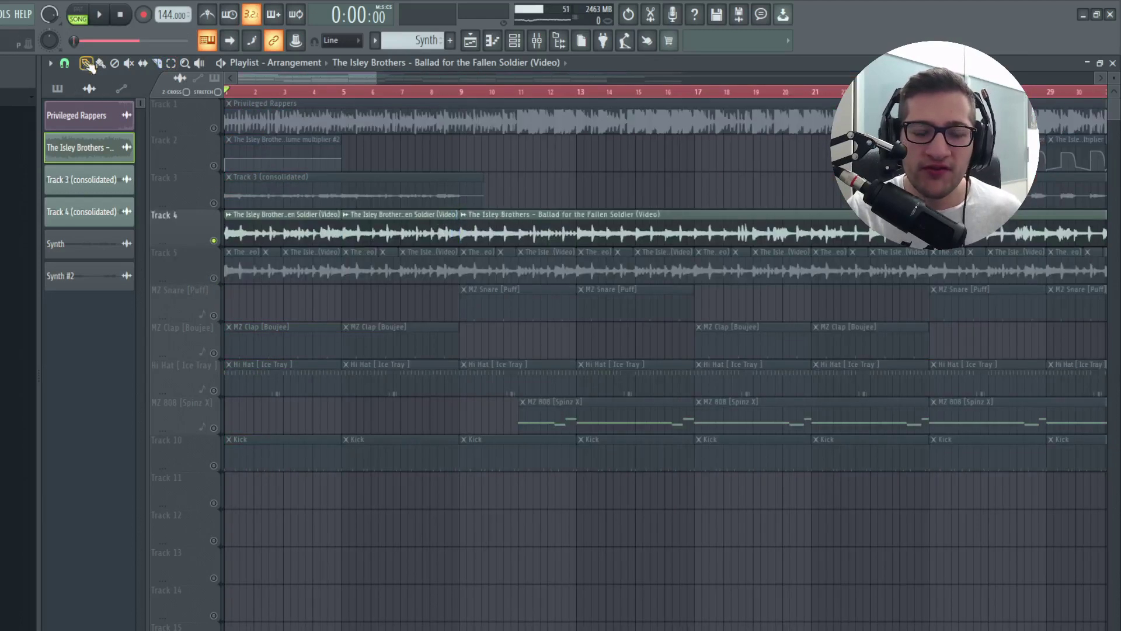
pyautogui.scroll(4, 228, 238)
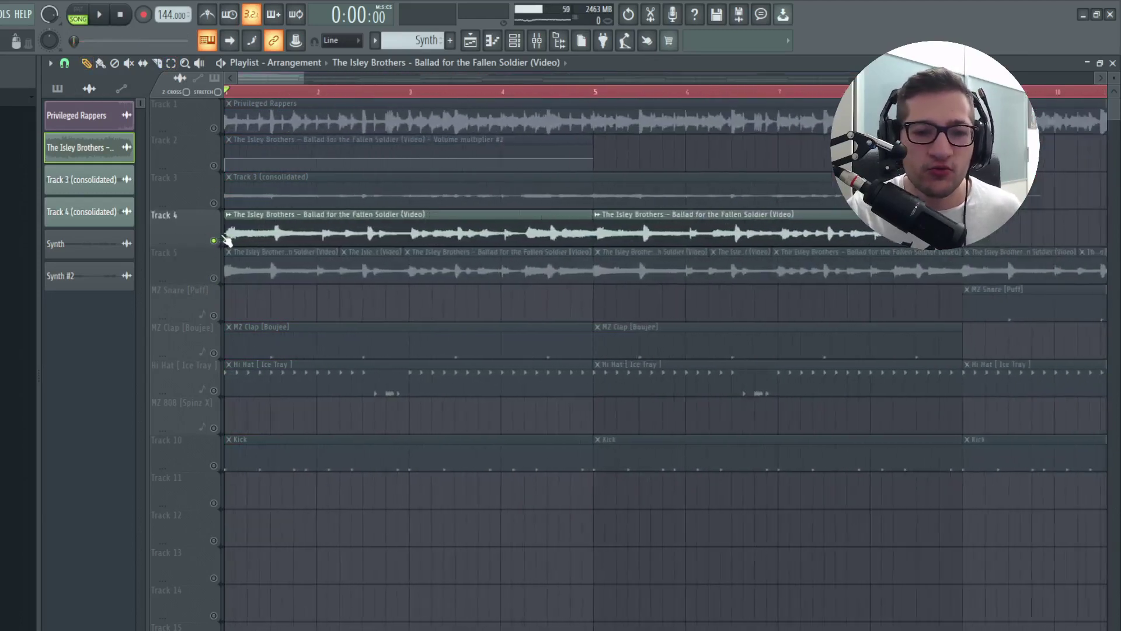
pyautogui.scroll(1, 227, 239)
pyautogui.moveTo(227, 237); pyautogui.dragTo(379, 242)
pyautogui.scroll(-3, 379, 241)
# Step: Audition Track 4 from about bar 6 and shorten the end of its first clip to about the middle of bar 2
pyautogui.click(546, 92)
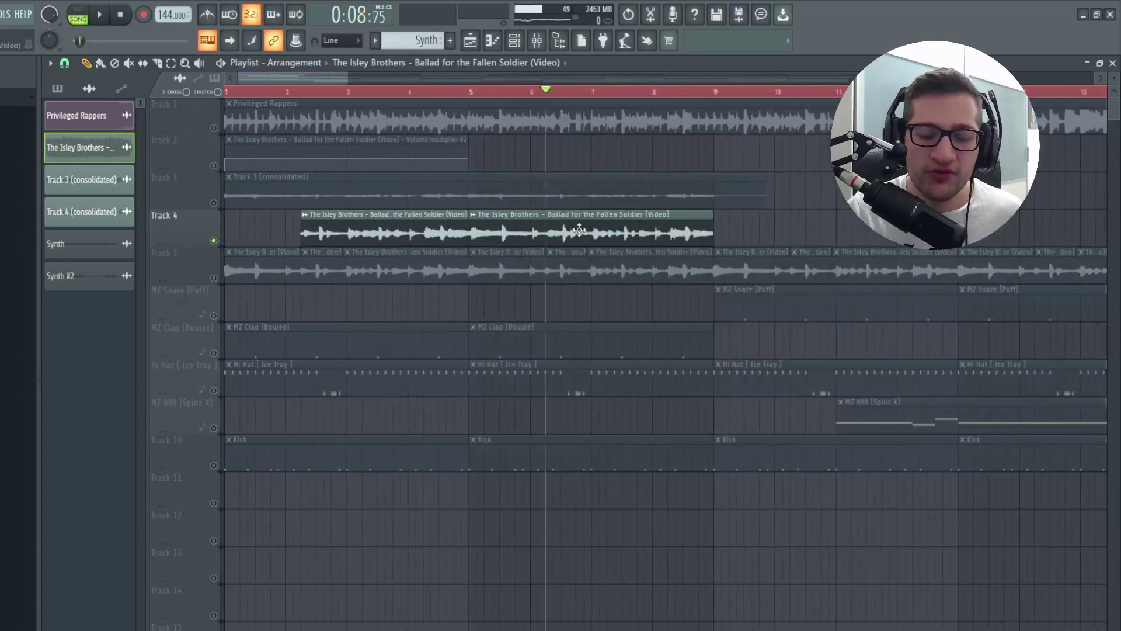
pyautogui.press('space')
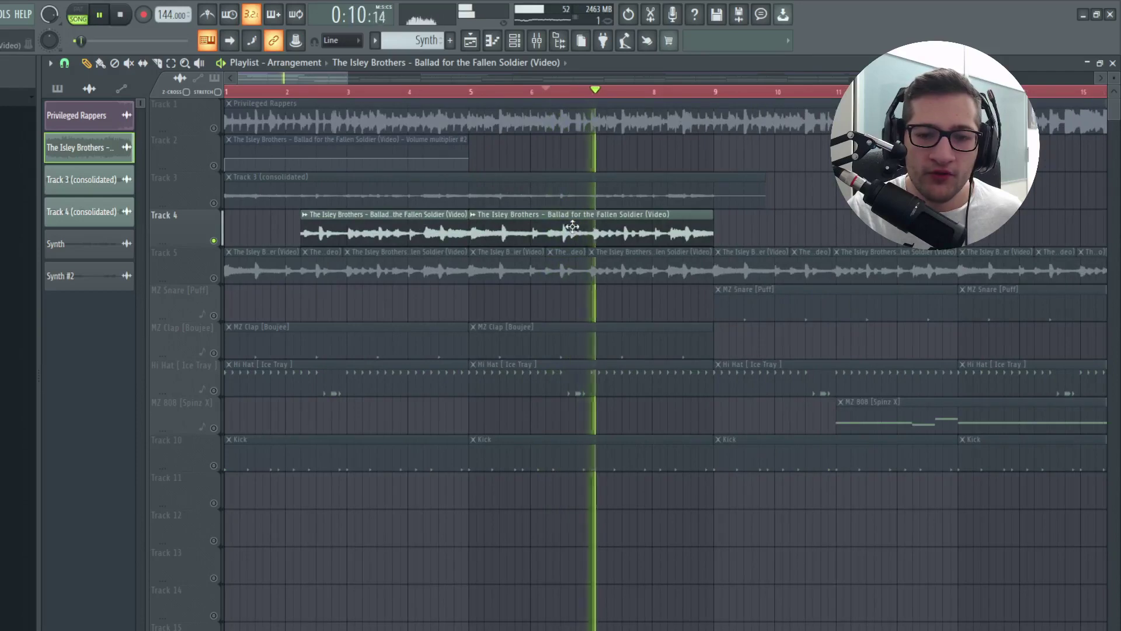
pyautogui.press('space')
pyautogui.click(338, 91)
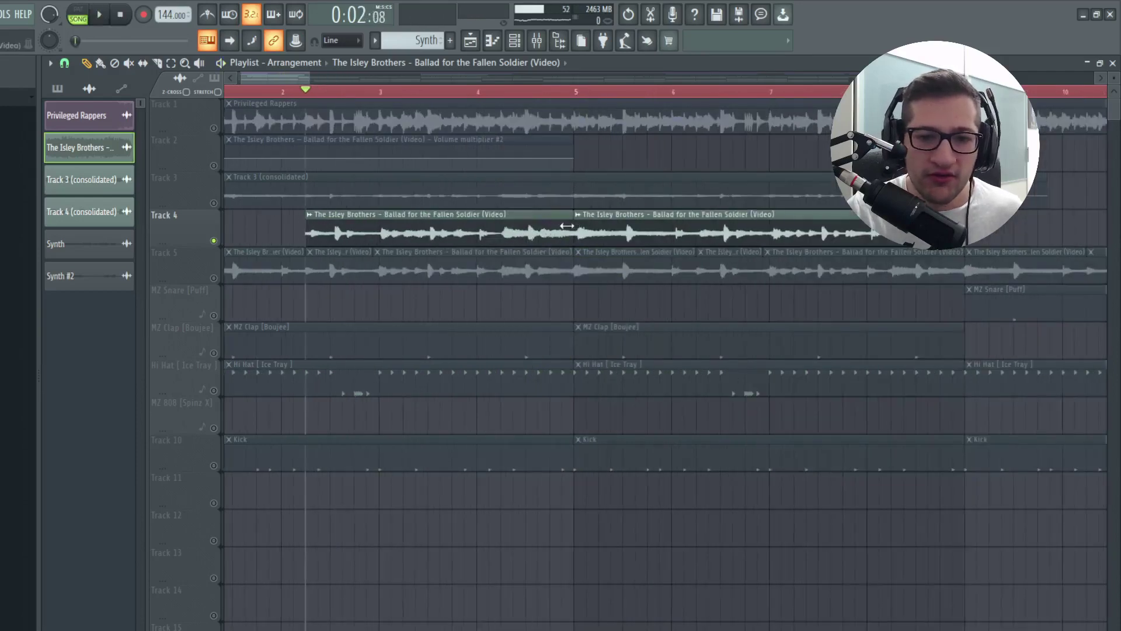
pyautogui.moveTo(573, 226); pyautogui.dragTo(339, 241)
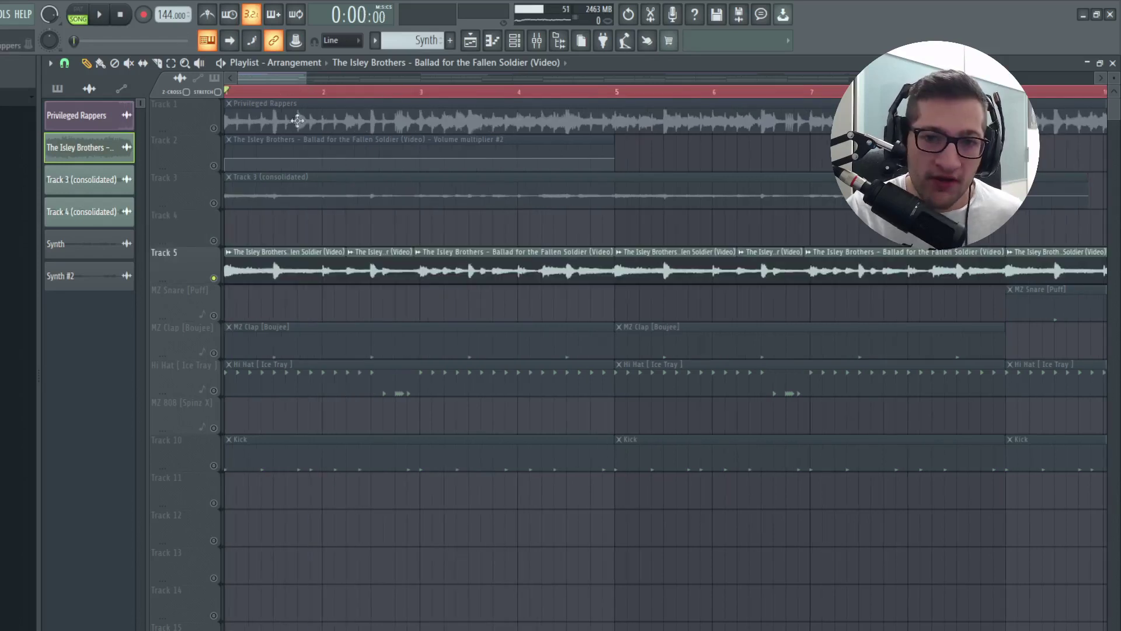
# Step: Open the mixer and examine the CLA-2A, iZotope Vinyl, RC-20 Retro Color and PianoCentric settings on Insert 1
pyautogui.click(540, 42)
pyautogui.click(1051, 105)
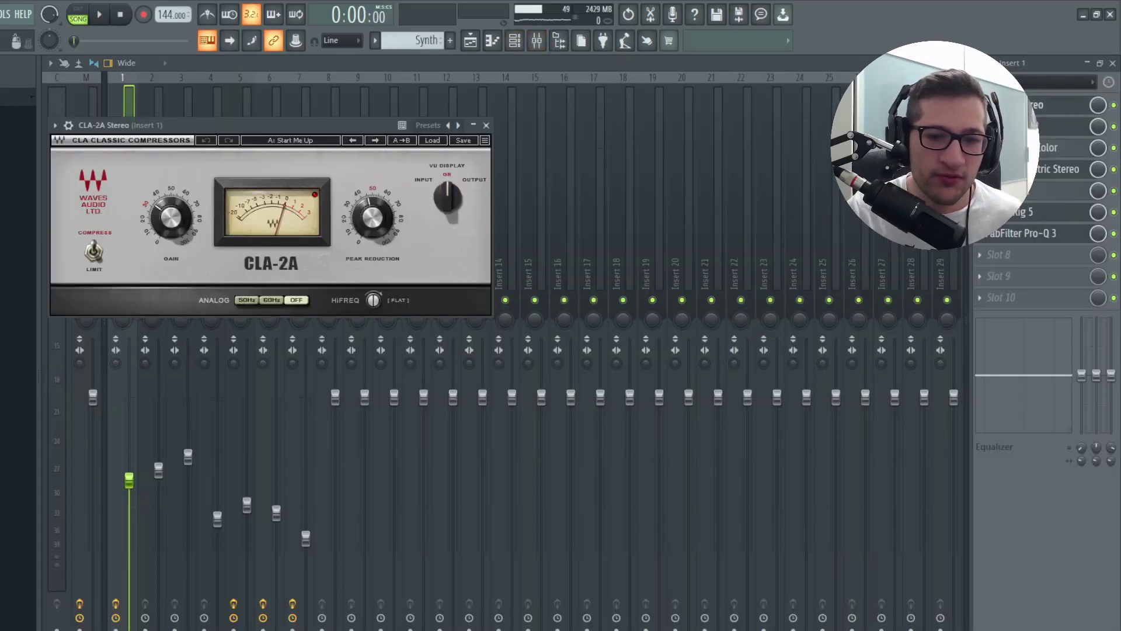
pyautogui.click(1047, 127)
pyautogui.click(1046, 127)
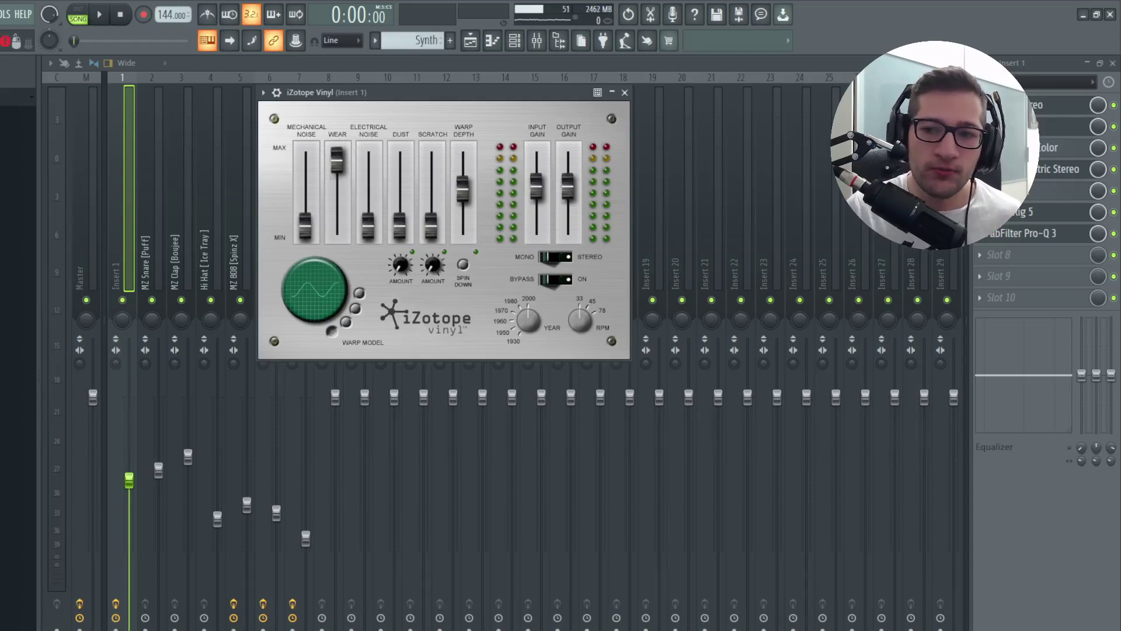
pyautogui.click(1041, 151)
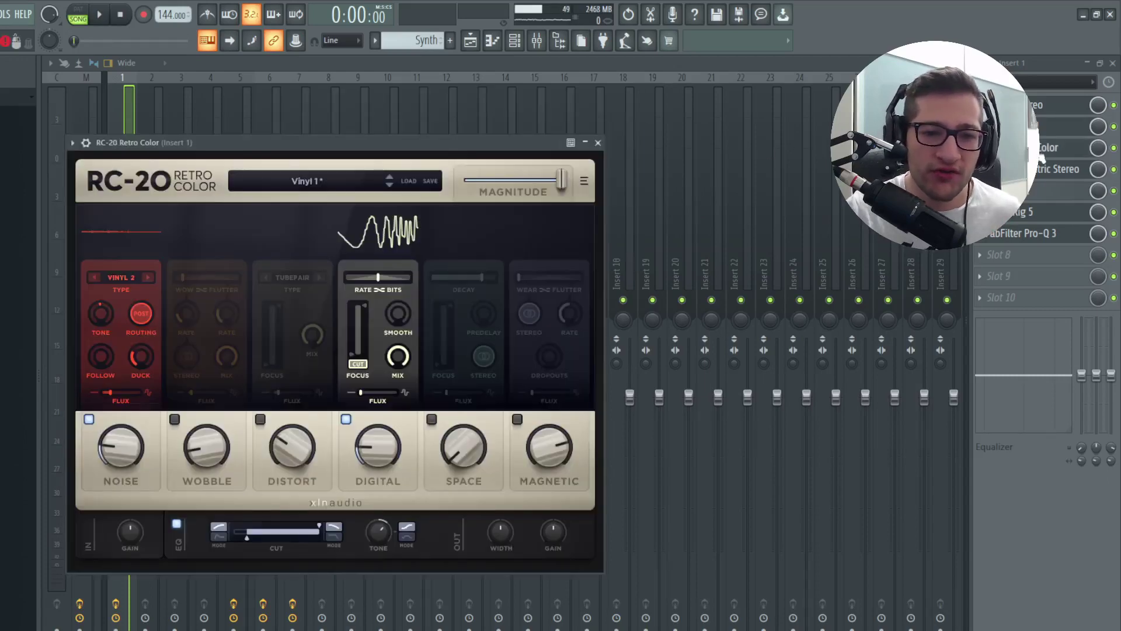
pyautogui.click(1043, 169)
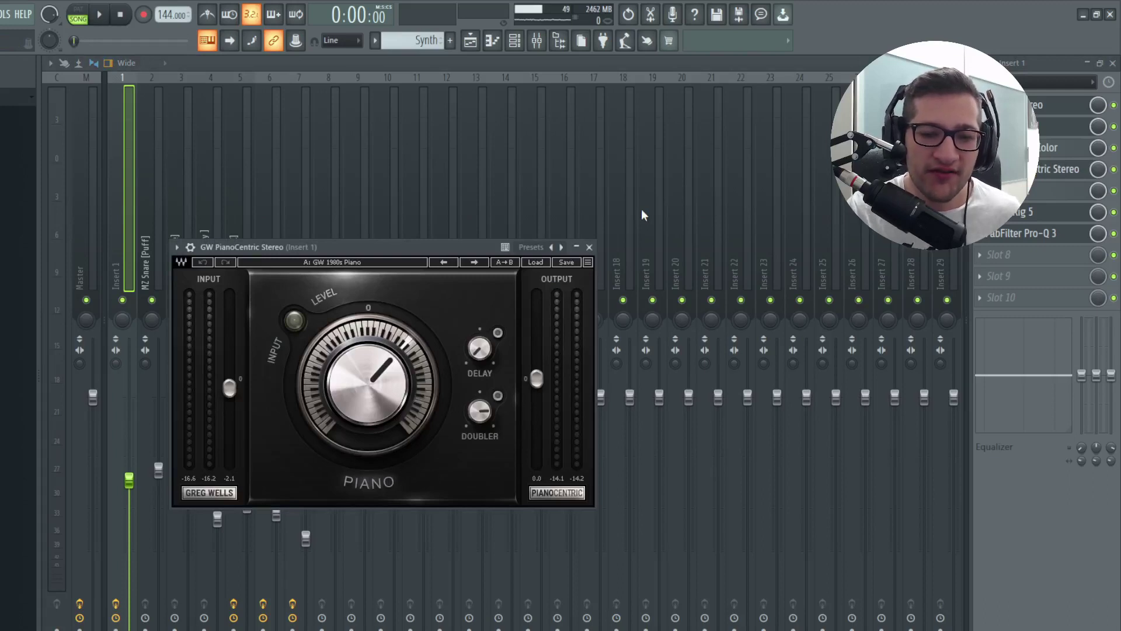
pyautogui.click(589, 247)
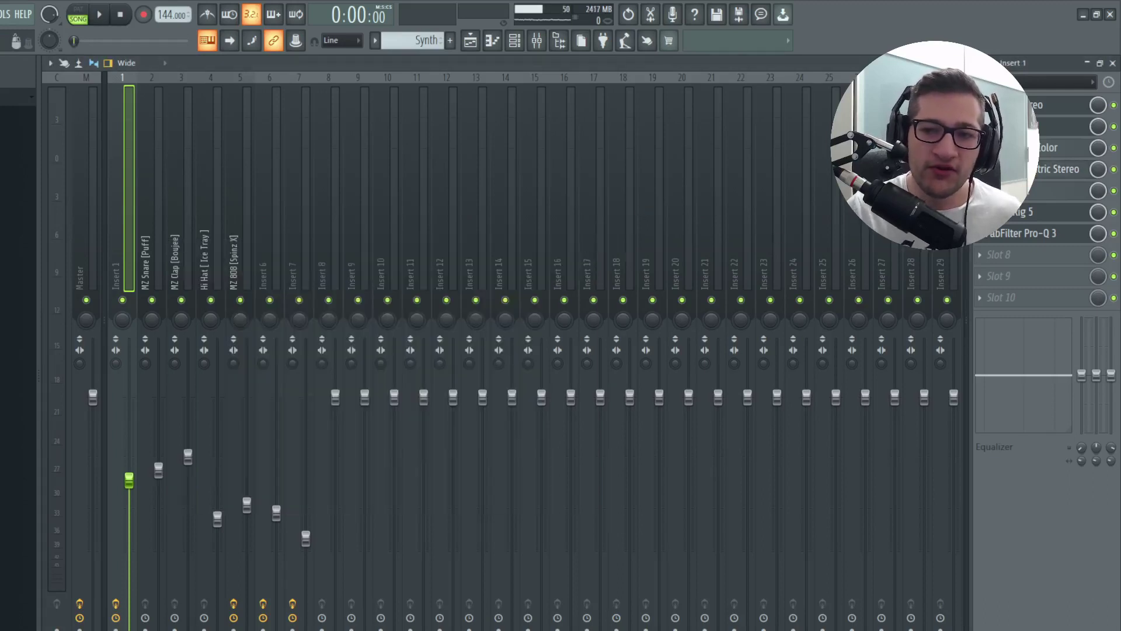
# Step: Examine the Decimort 2 settings and preset list on Insert 1, and open Guitar Rig 5
pyautogui.click(1019, 190)
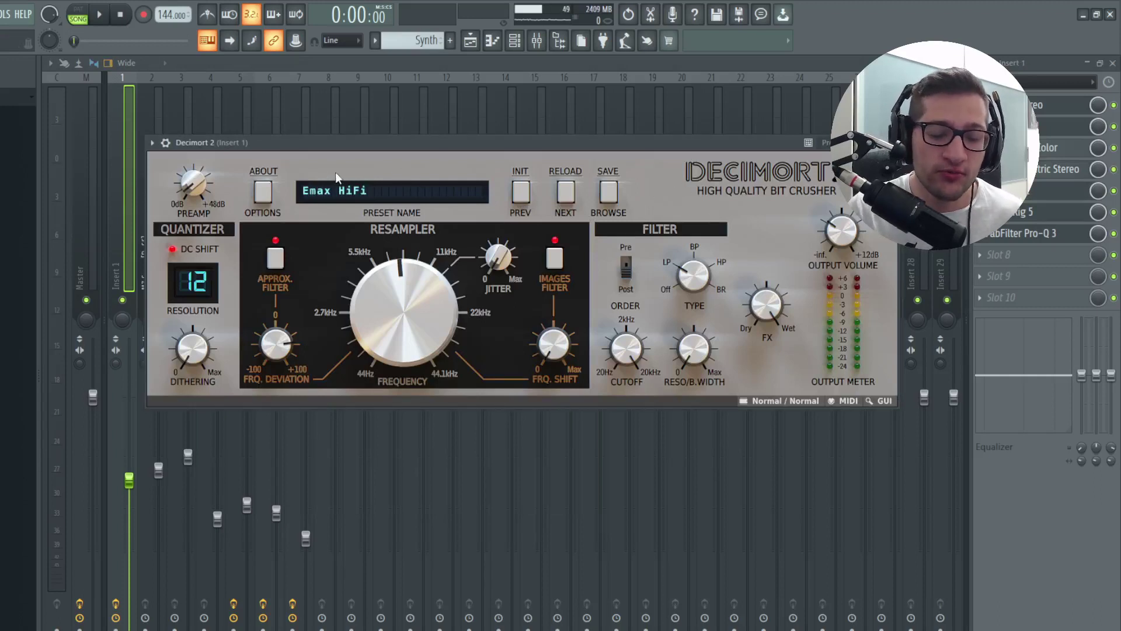
pyautogui.click(422, 189)
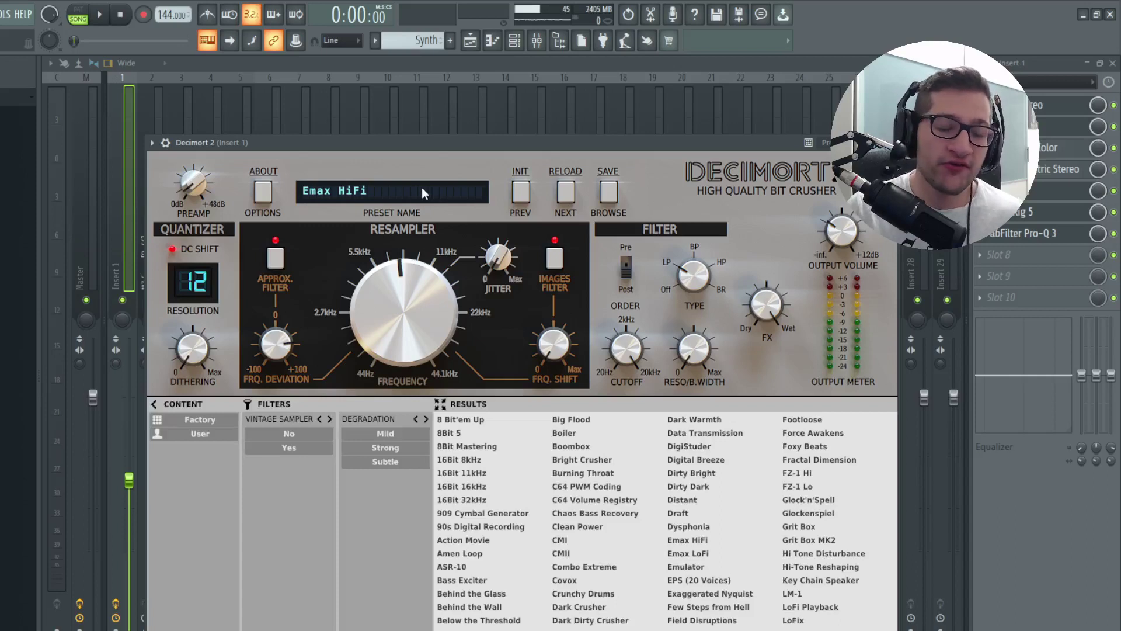
pyautogui.click(422, 189)
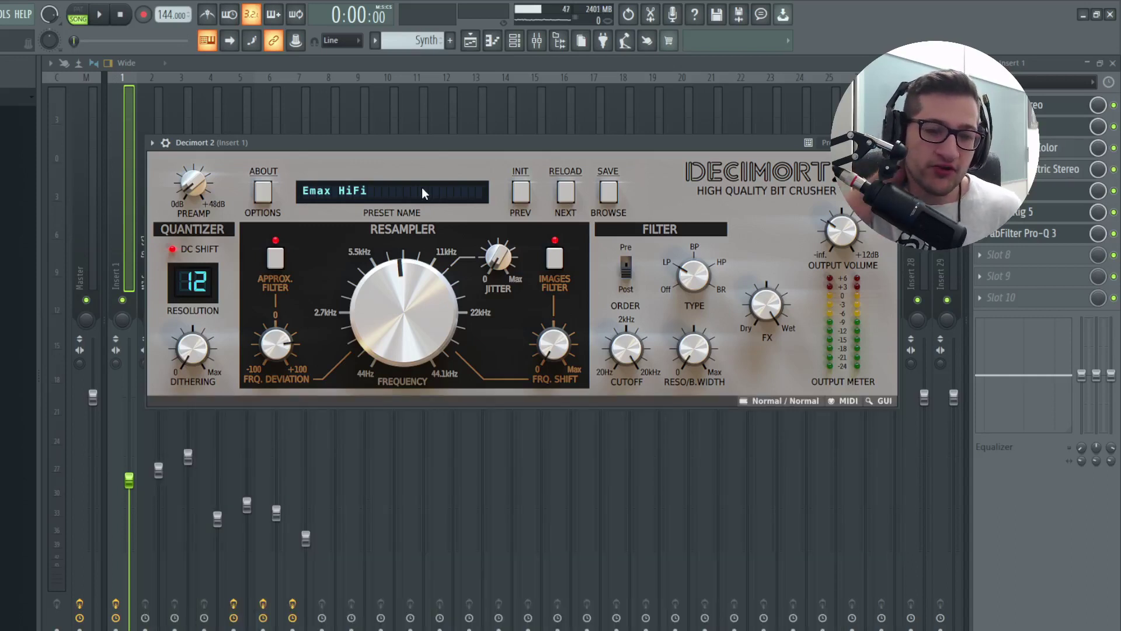
pyautogui.click(422, 189)
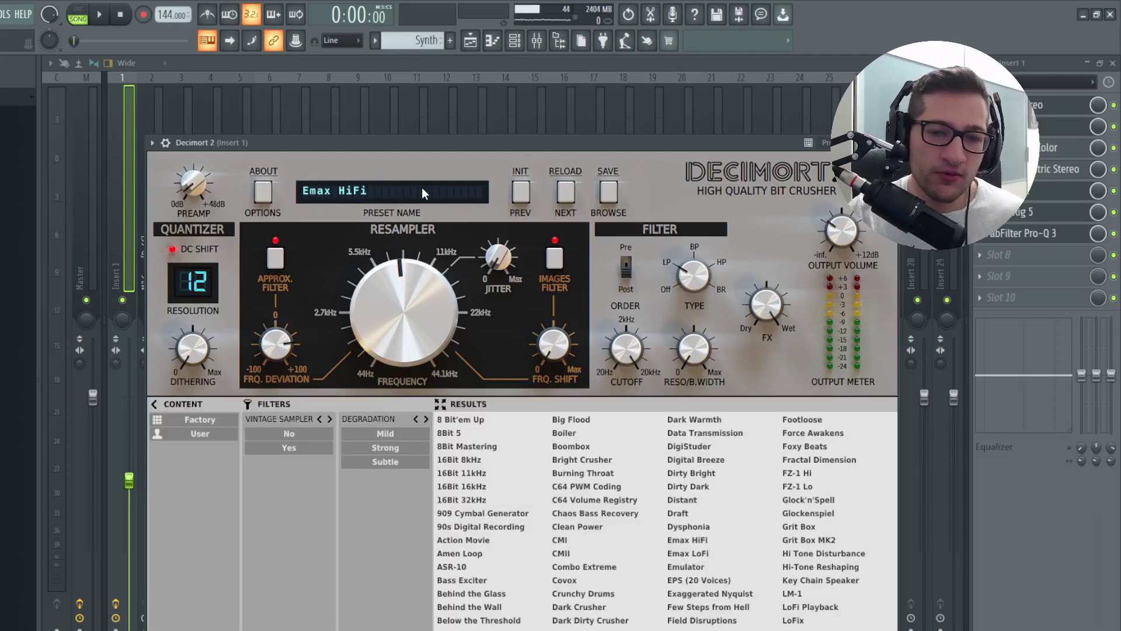
pyautogui.click(421, 189)
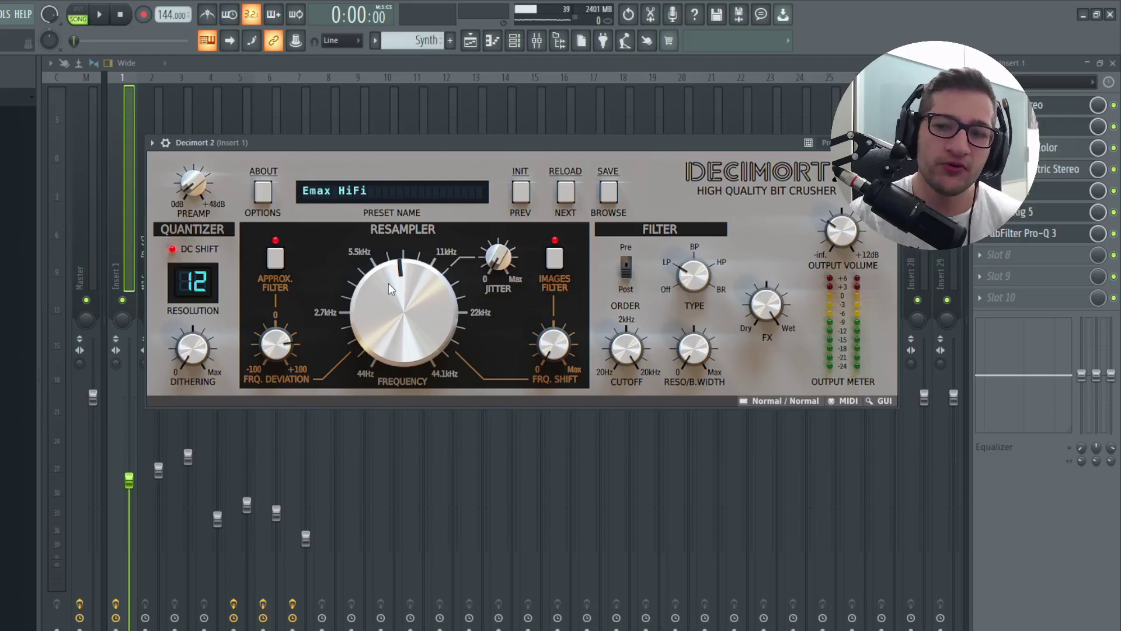
pyautogui.click(1011, 217)
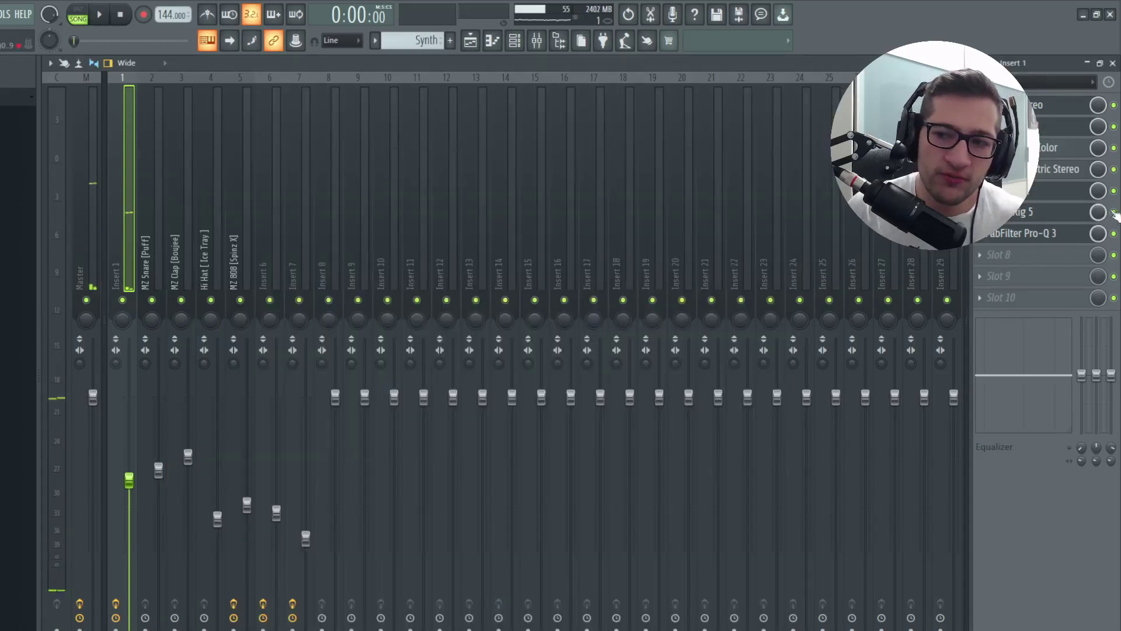
# Step: Bypass RC-20, PianoCentric, Decimort 2 and Guitar Rig 5 on Insert 1, and audition iZotope Vinyl with Wear at 100 %
pyautogui.moveTo(1116, 215); pyautogui.dragTo(1116, 108)
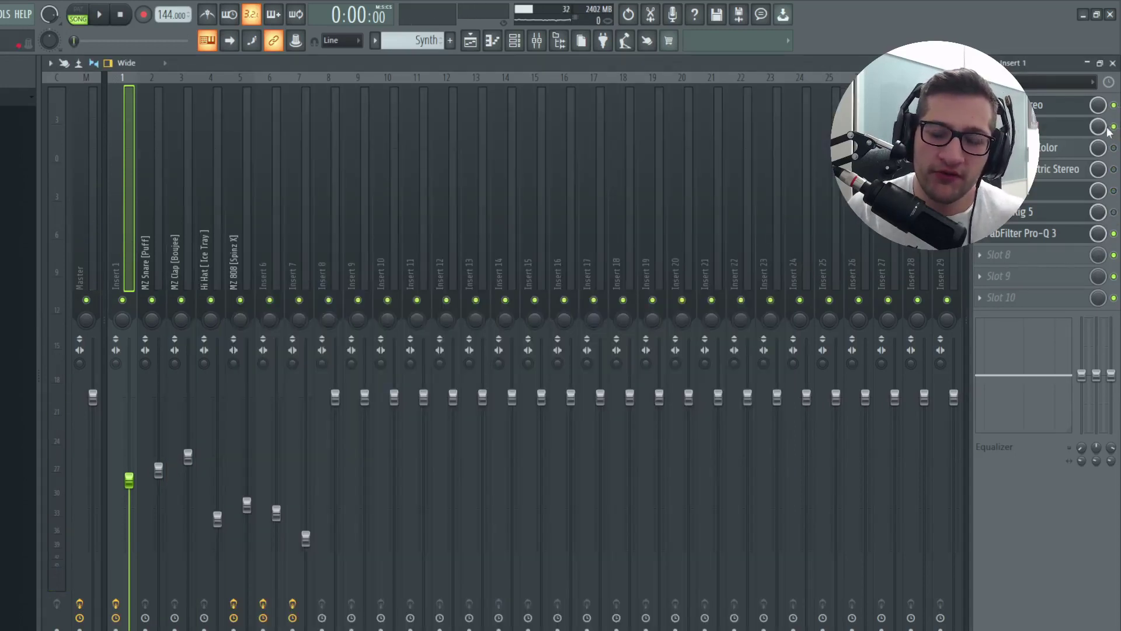
pyautogui.click(1077, 135)
pyautogui.press('space')
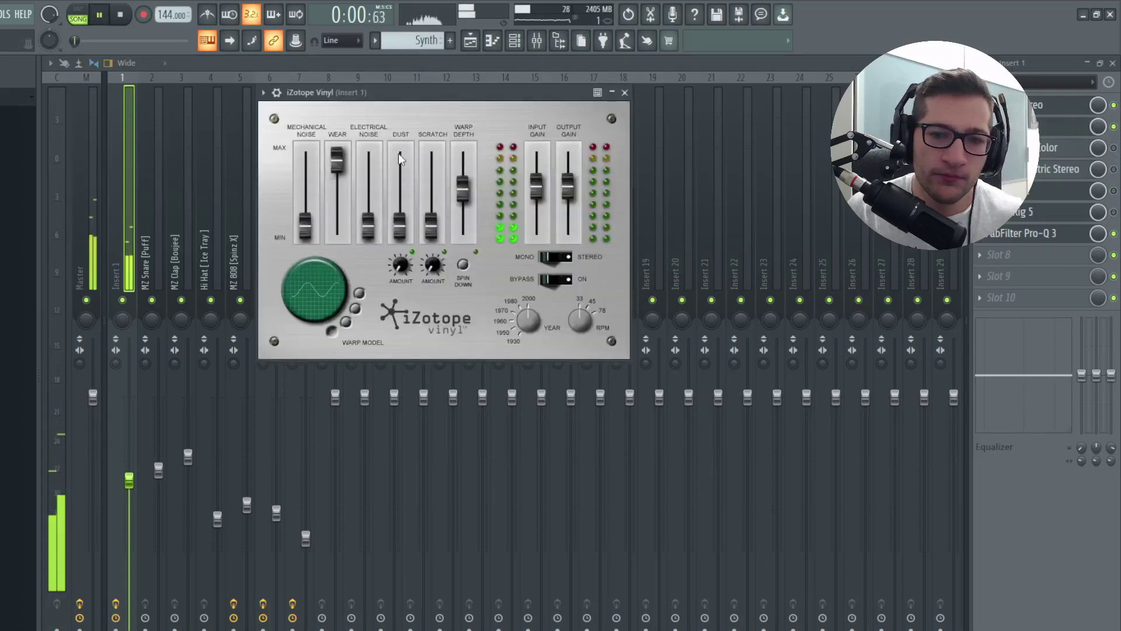
pyautogui.moveTo(338, 161)
pyautogui.mouseDown()
pyautogui.moveTo(338, 190)
pyautogui.moveTo(342, 166)
pyautogui.mouseUp()
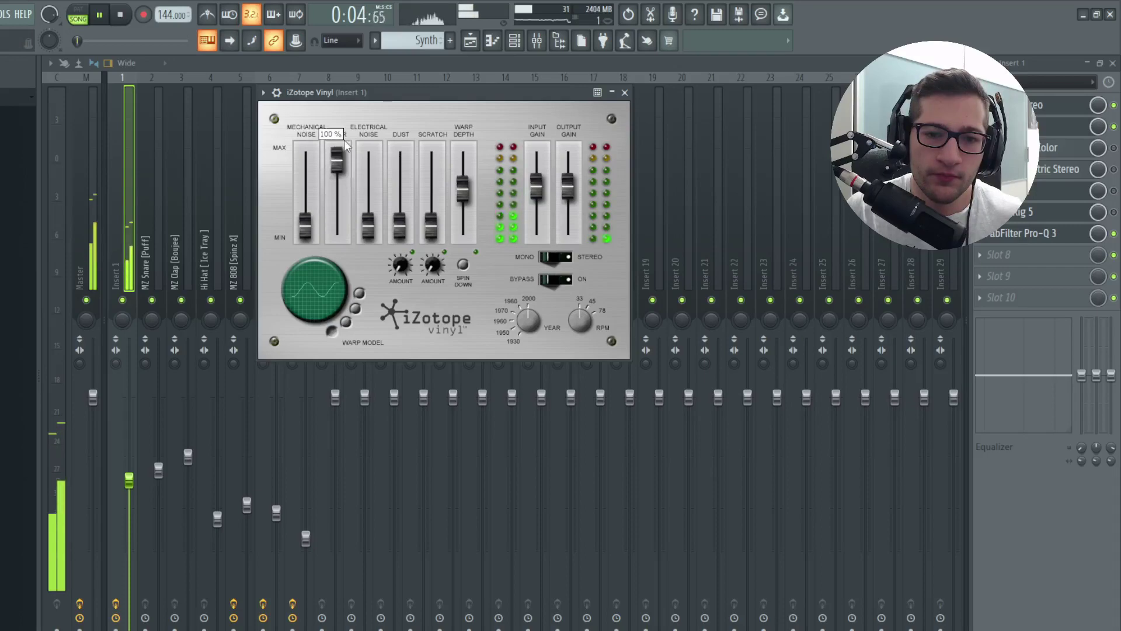
pyautogui.click(625, 92)
pyautogui.press('space')
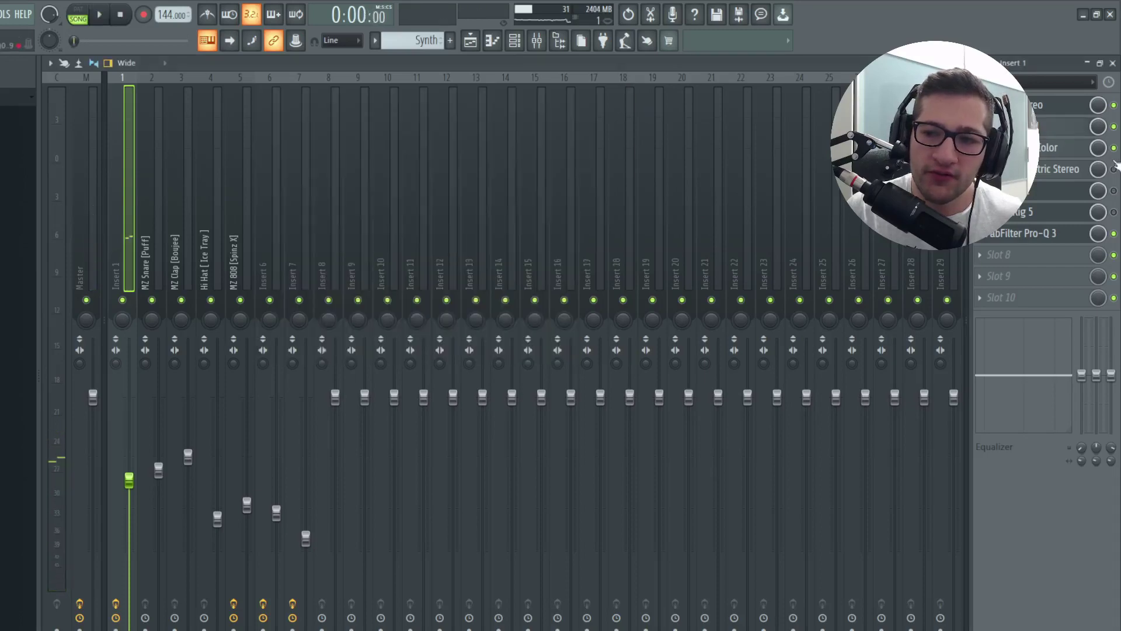
# Step: Audition the sample with RC-20 Retro Color enabled on Insert 1 and check the plugin's settings
pyautogui.click(1057, 149)
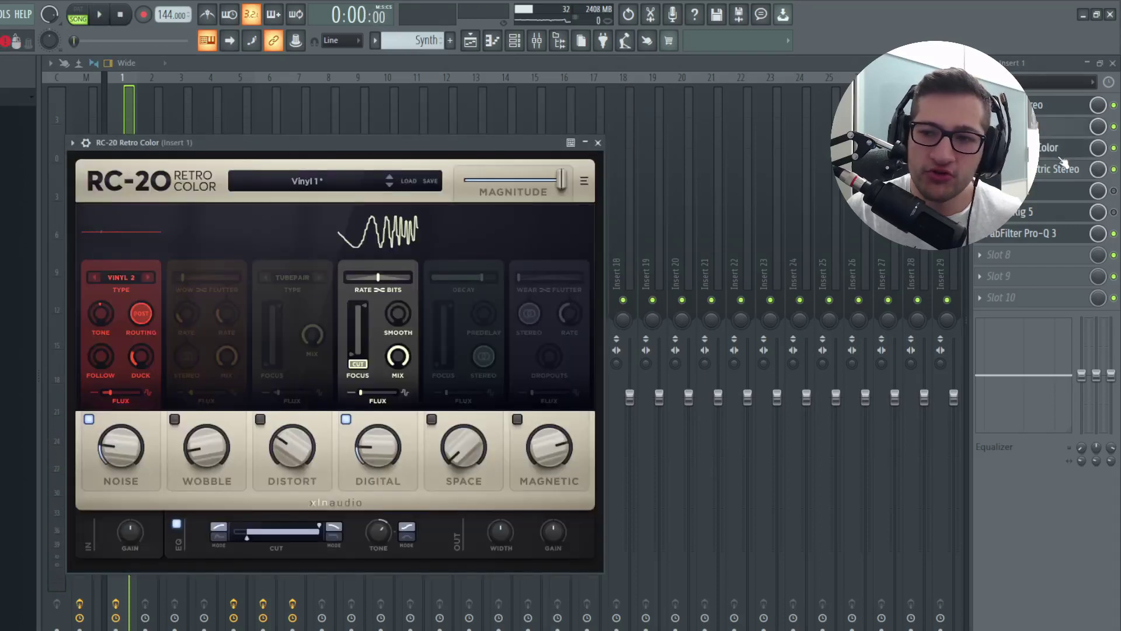
pyautogui.click(1065, 162)
pyautogui.press('space')
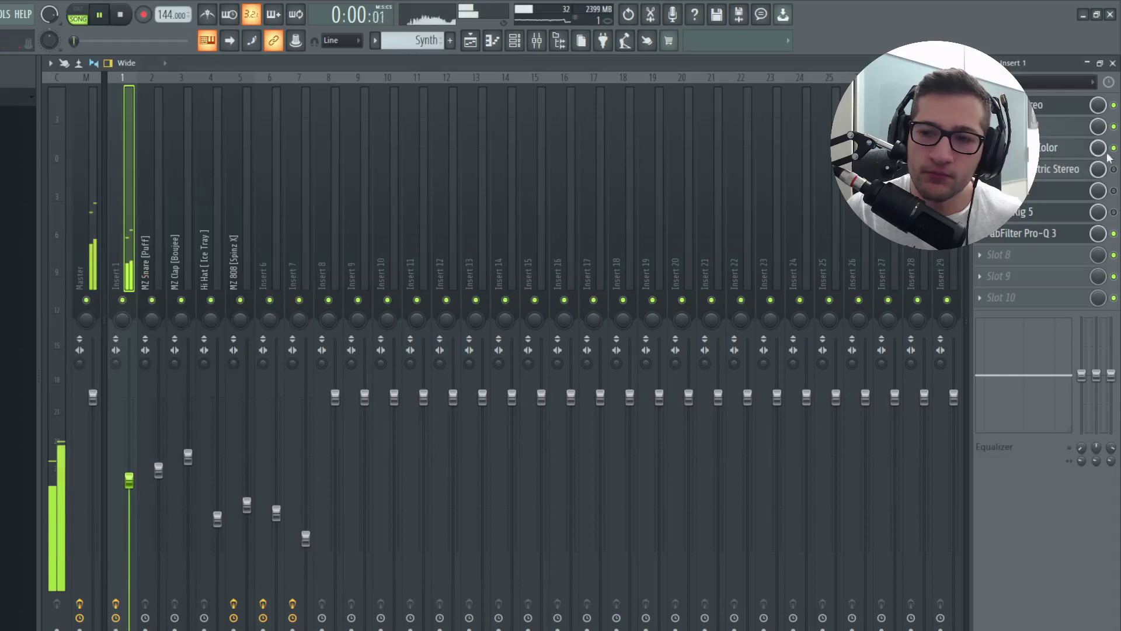
pyautogui.press('space')
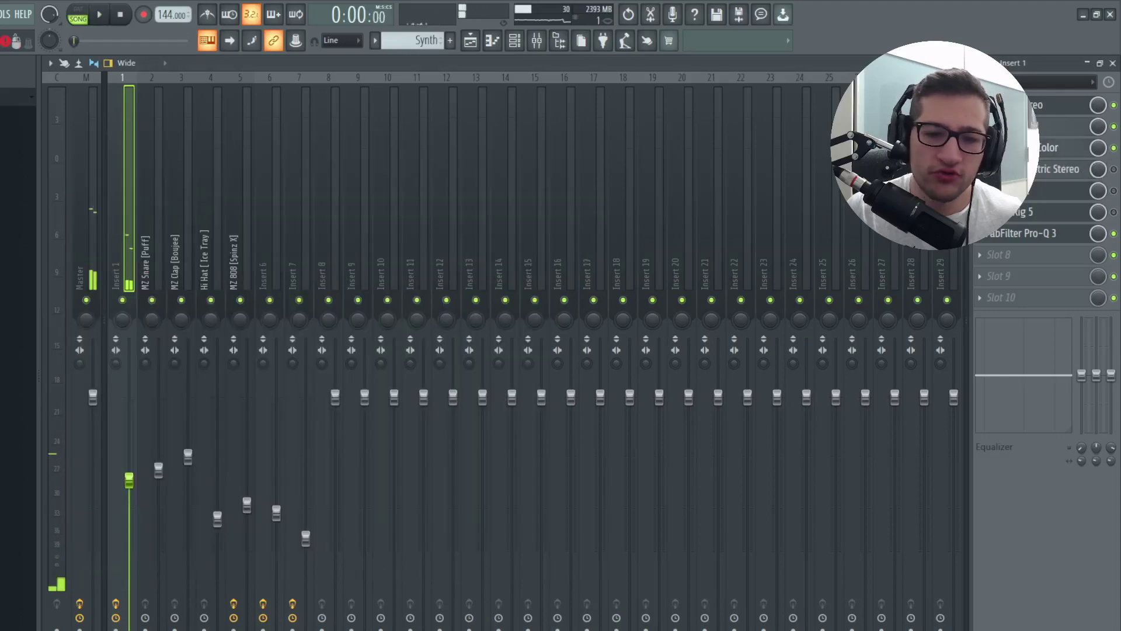
pyautogui.click(1058, 149)
pyautogui.click(1059, 150)
# Step: Enable GW PianoCentric on Insert 1, check its settings and audition the sample through it
pyautogui.click(1113, 169)
pyautogui.click(1047, 169)
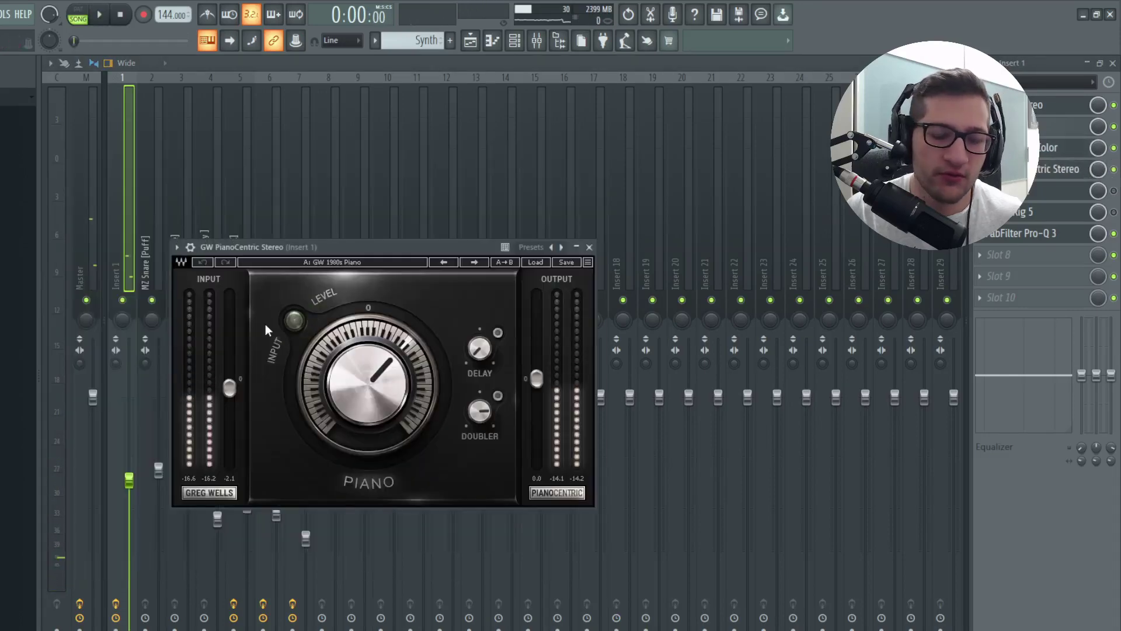
pyautogui.click(590, 247)
pyautogui.press('space')
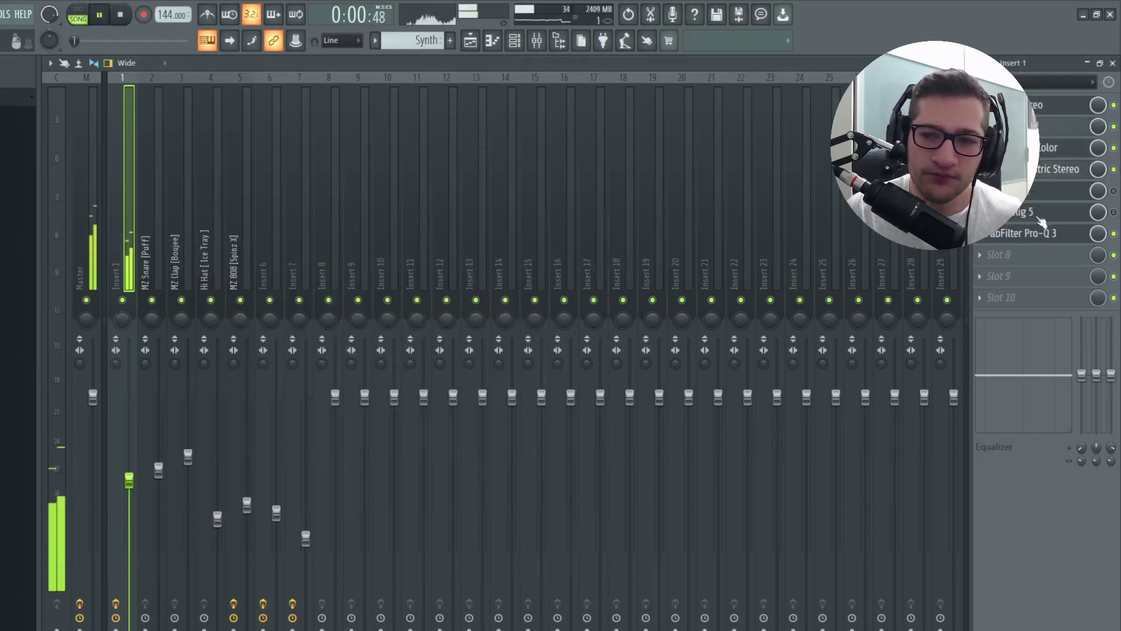
pyautogui.press('space')
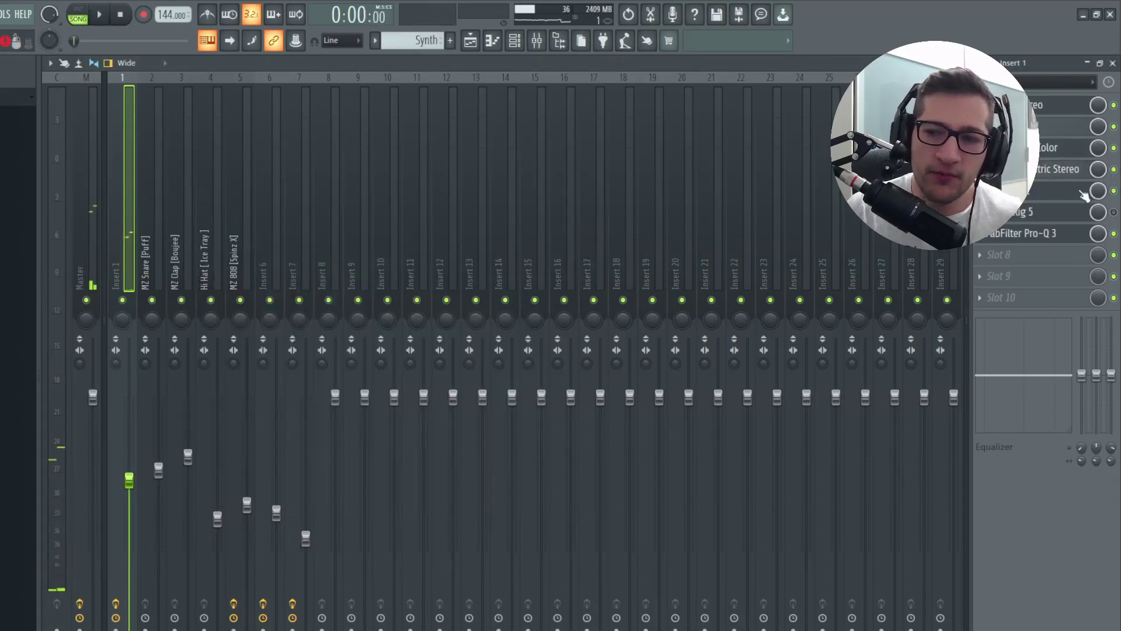
# Step: Audition the sample with Decimort 2 enabled on Insert 1 and compare it with Guitar Rig 5 switched on and off
pyautogui.press('space')
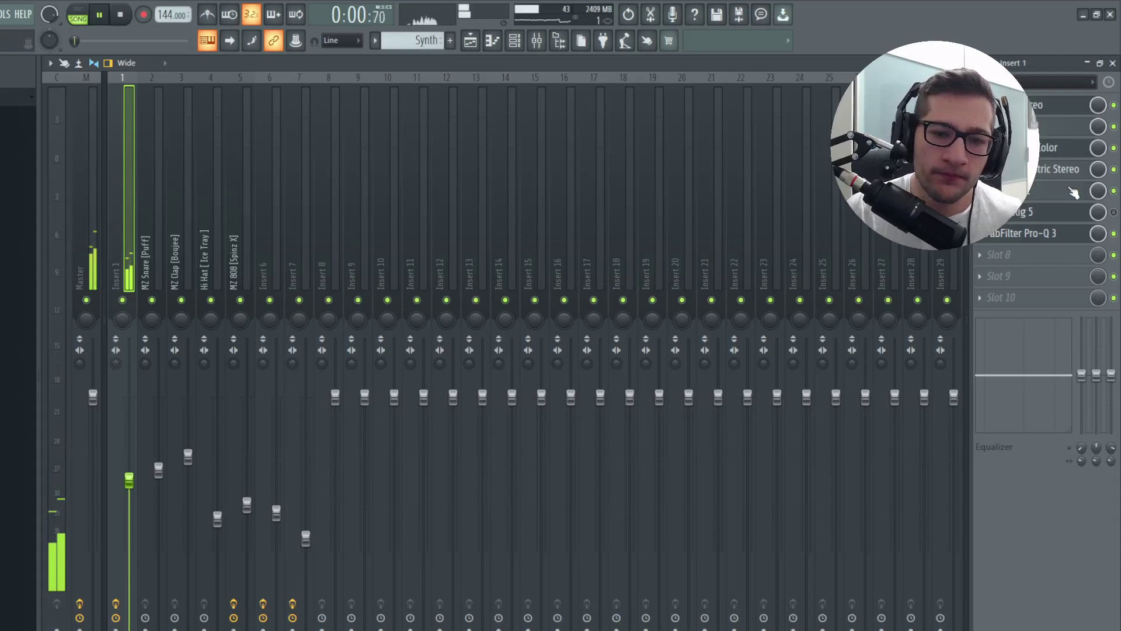
pyautogui.press('space')
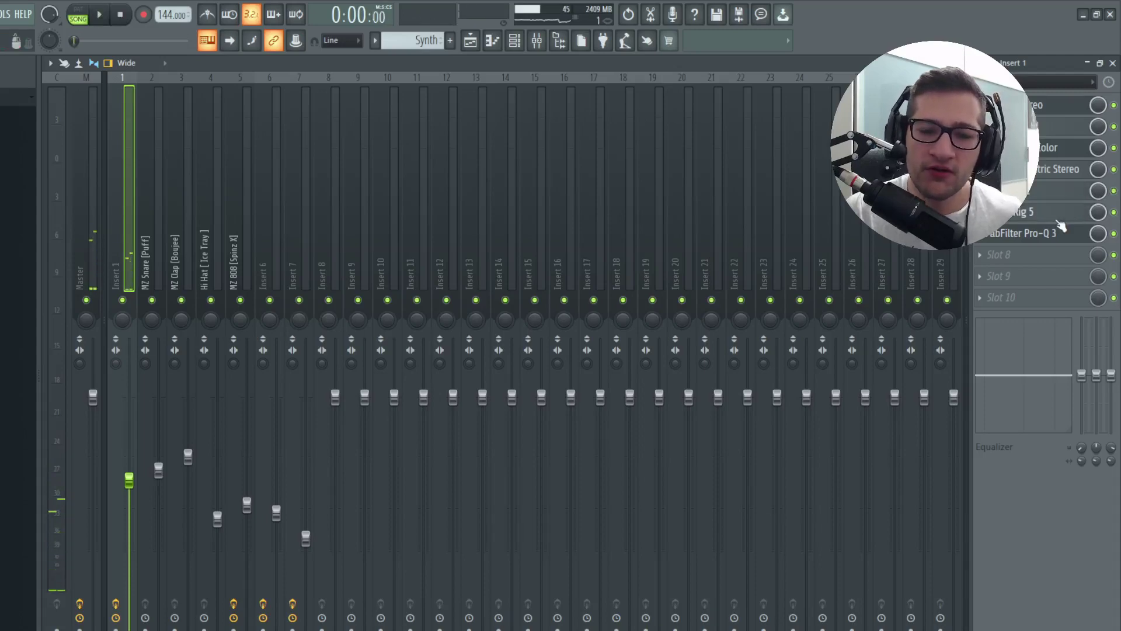
pyautogui.click(1058, 221)
pyautogui.press('space')
pyautogui.click(1114, 212)
pyautogui.press('space')
pyautogui.press('space')
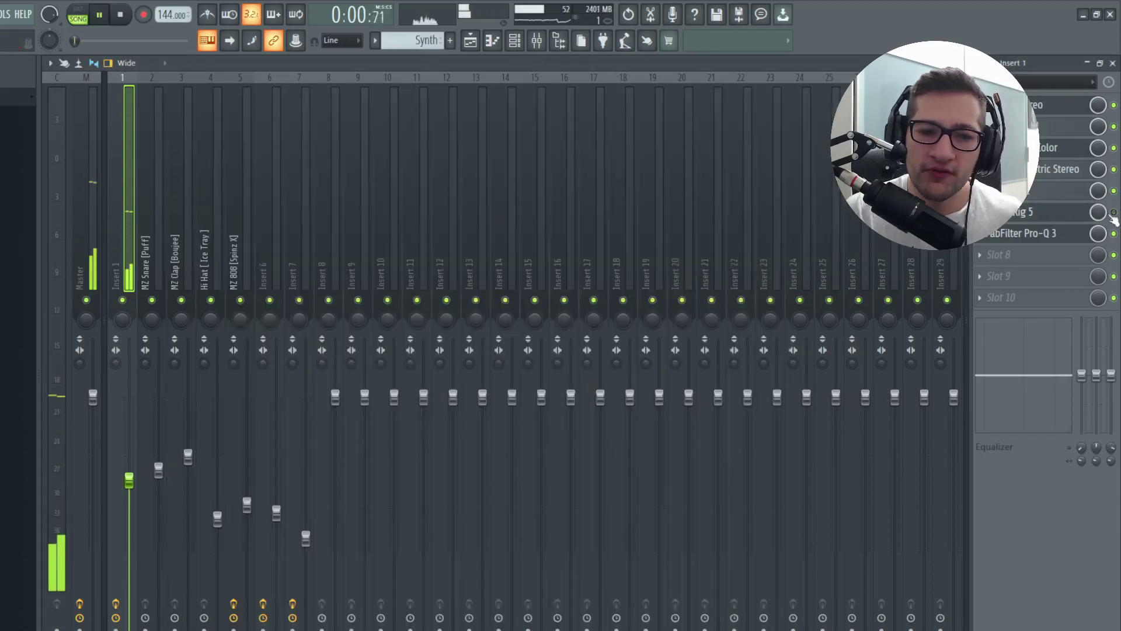
pyautogui.press('space')
# Step: Check the FabFilter Pro-Q 3 curve on Insert 1 and audition the processed sample chops in the Playlist
pyautogui.click(1028, 233)
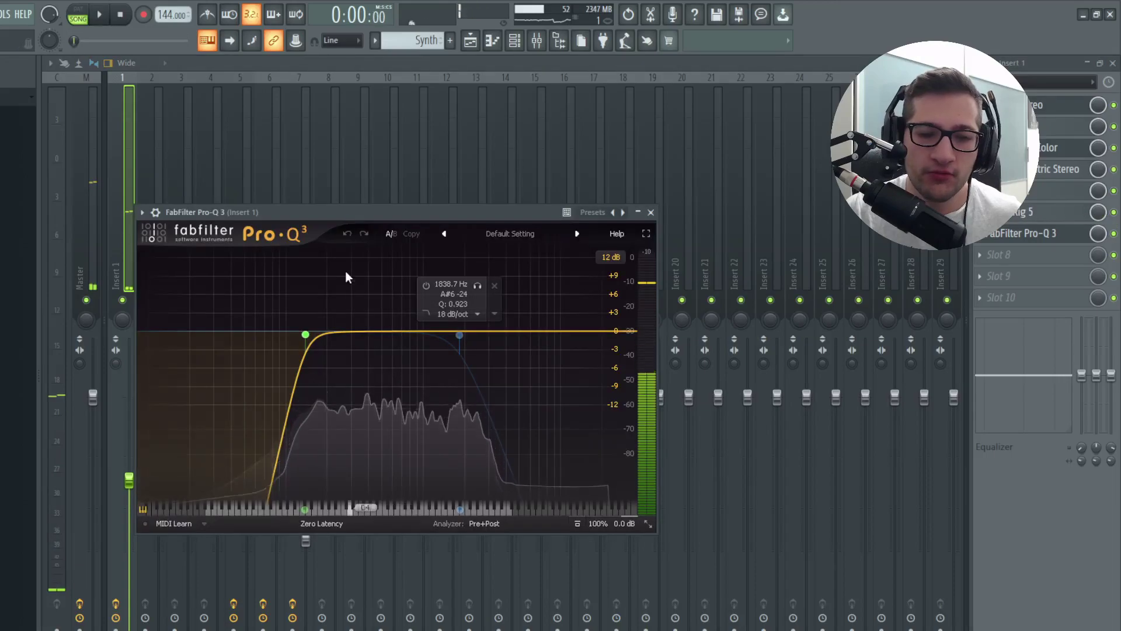
pyautogui.click(470, 41)
pyautogui.press('space')
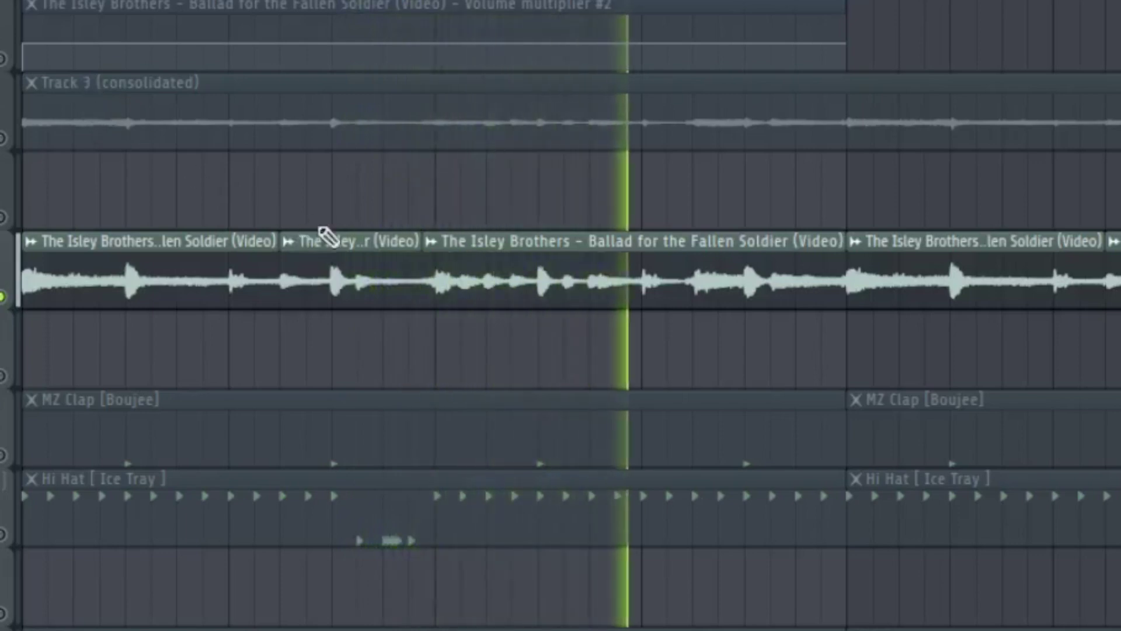
pyautogui.scroll(-5, 309, 224)
pyautogui.press('space')
# Step: Open Pattern 6 from the pattern list and examine its Scaler 2 notes in the Piano roll
pyautogui.click(57, 89)
pyautogui.doubleClick(77, 223)
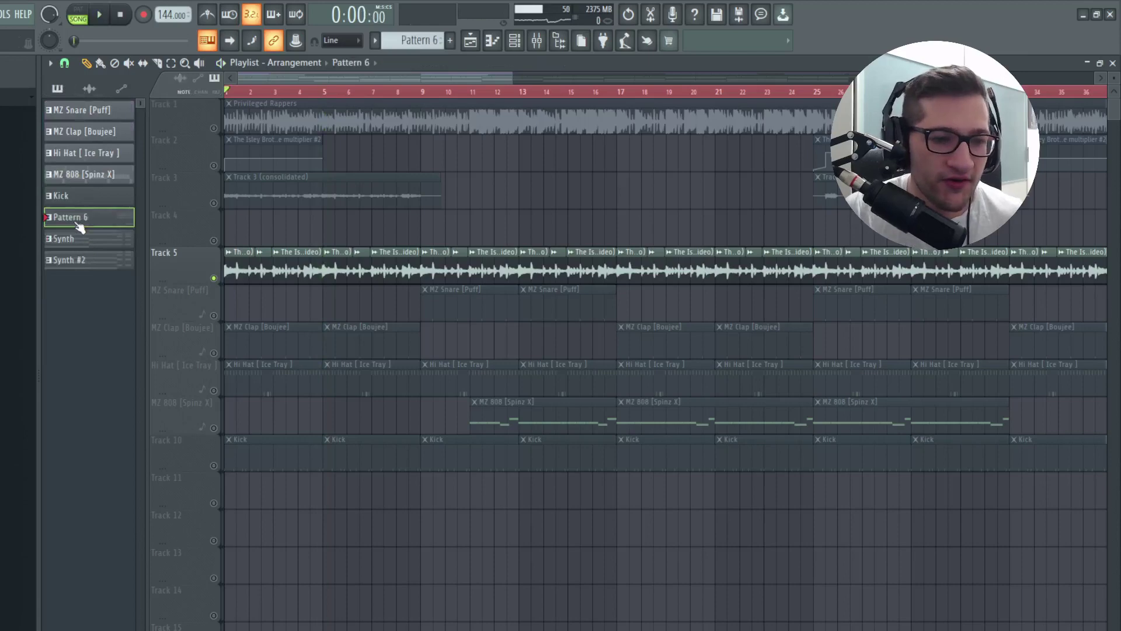
pyautogui.scroll(-4, 238, 184)
pyautogui.scroll(3, 225, 171)
pyautogui.scroll(-1, 212, 166)
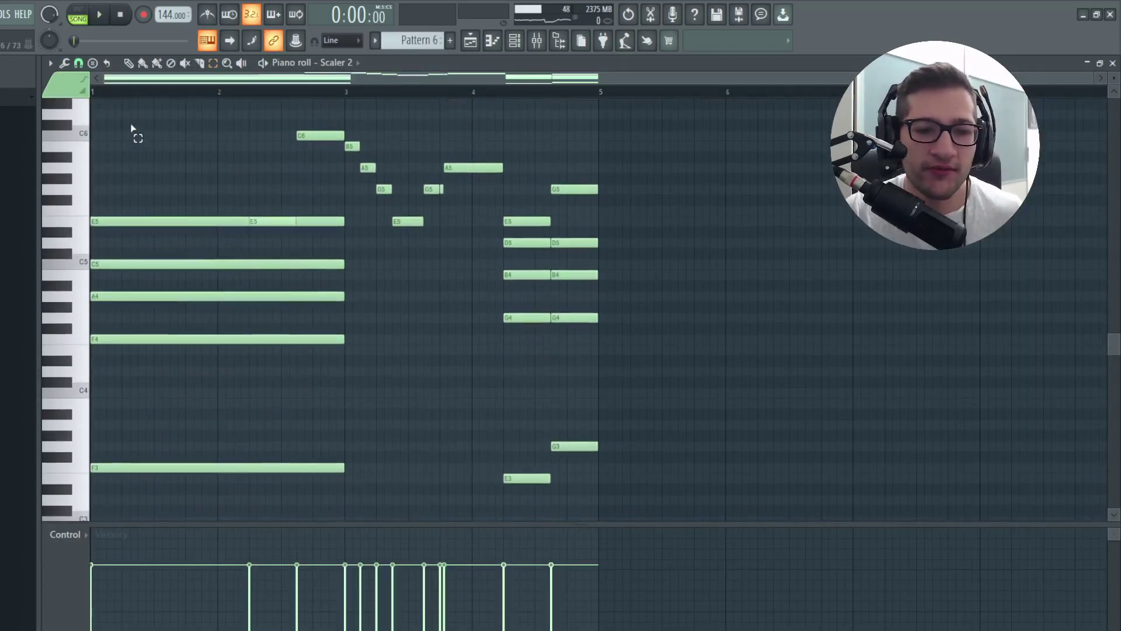
pyautogui.scroll(-4, 133, 132)
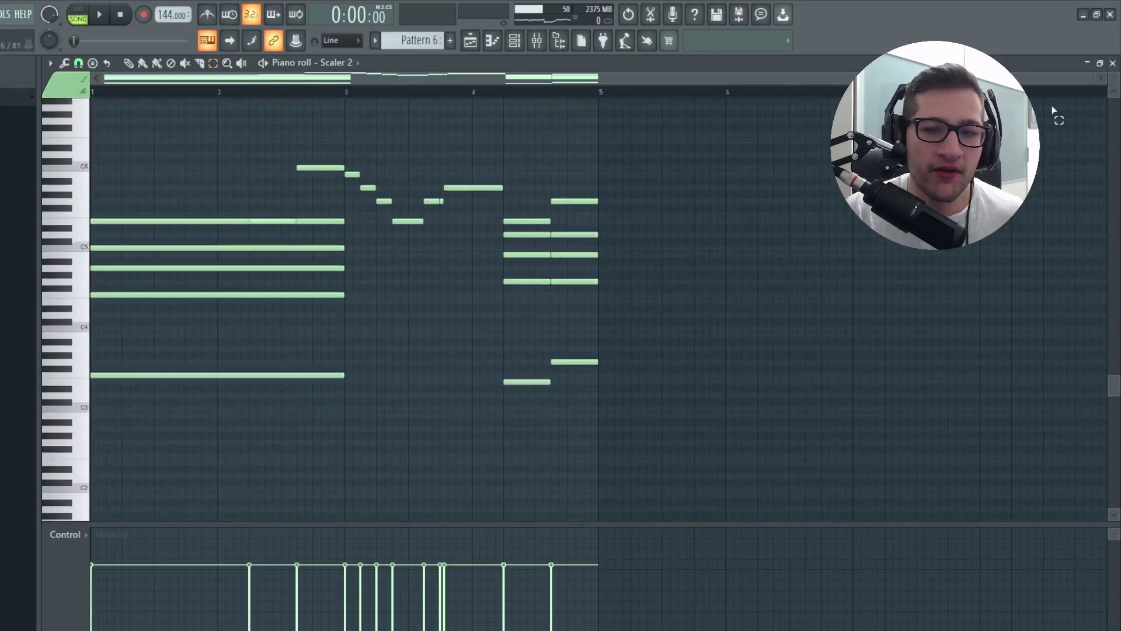
pyautogui.scroll(3, 1054, 110)
# Step: Select the chord notes in bars 1 and 4 of Pattern 6 in turn to show how the chords are built
pyautogui.moveTo(140, 153); pyautogui.dragTo(132, 347)
pyautogui.moveTo(140, 366); pyautogui.dragTo(116, 174)
pyautogui.moveTo(527, 170); pyautogui.dragTo(506, 353)
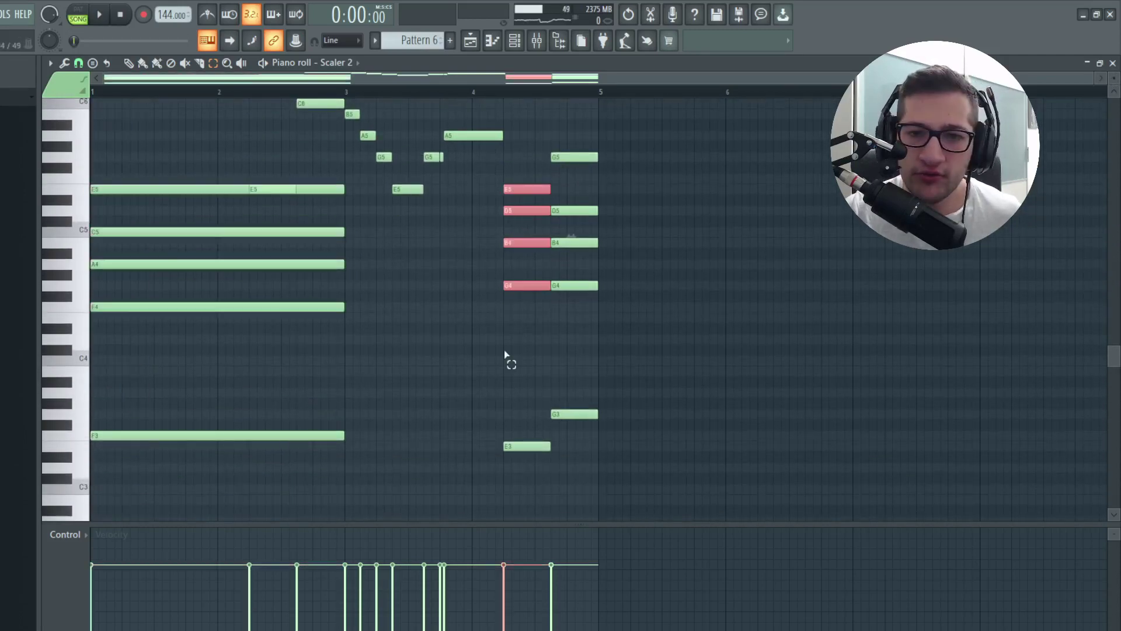
pyautogui.moveTo(512, 177); pyautogui.dragTo(501, 132)
pyautogui.moveTo(511, 153); pyautogui.dragTo(536, 509)
pyautogui.moveTo(695, 483); pyautogui.dragTo(567, 120)
pyautogui.moveTo(495, 174); pyautogui.dragTo(528, 520)
pyautogui.moveTo(533, 493); pyautogui.dragTo(511, 174)
pyautogui.moveTo(672, 132); pyautogui.dragTo(567, 442)
# Step: Try the melody notes from bars 2 to 4 of Pattern 6 one octave lower, and return them to their original octave
pyautogui.scroll(2, 392, 338)
pyautogui.moveTo(292, 155); pyautogui.dragTo(370, 209)
pyautogui.moveTo(493, 185); pyautogui.dragTo(385, 257)
pyautogui.scroll(-3, 388, 244)
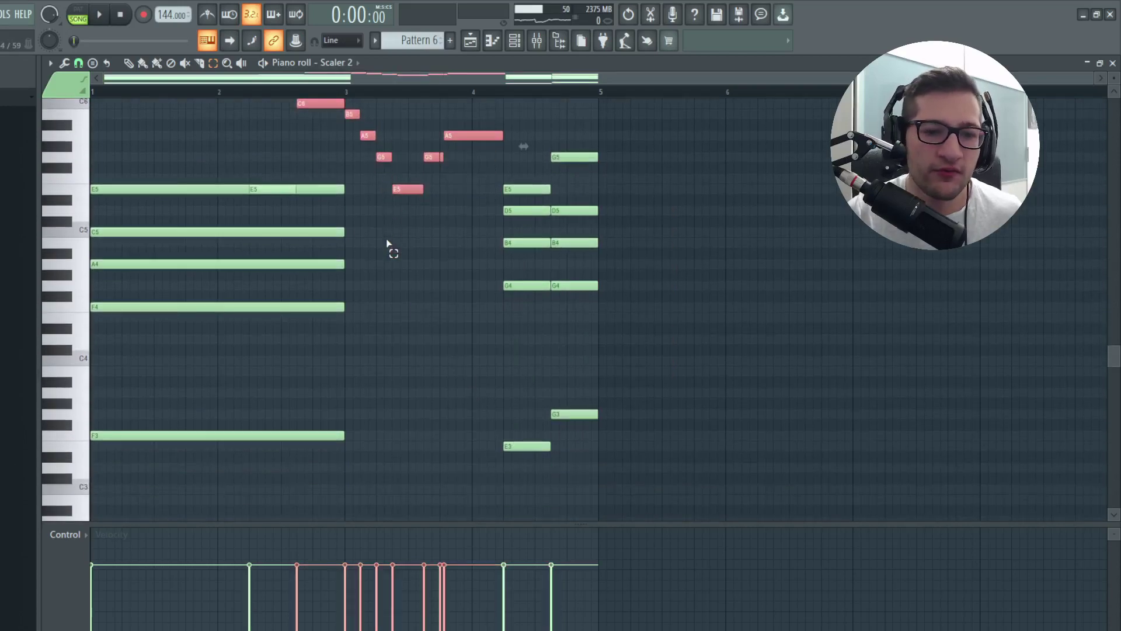
pyautogui.hotkey('ctrl', 'Down')
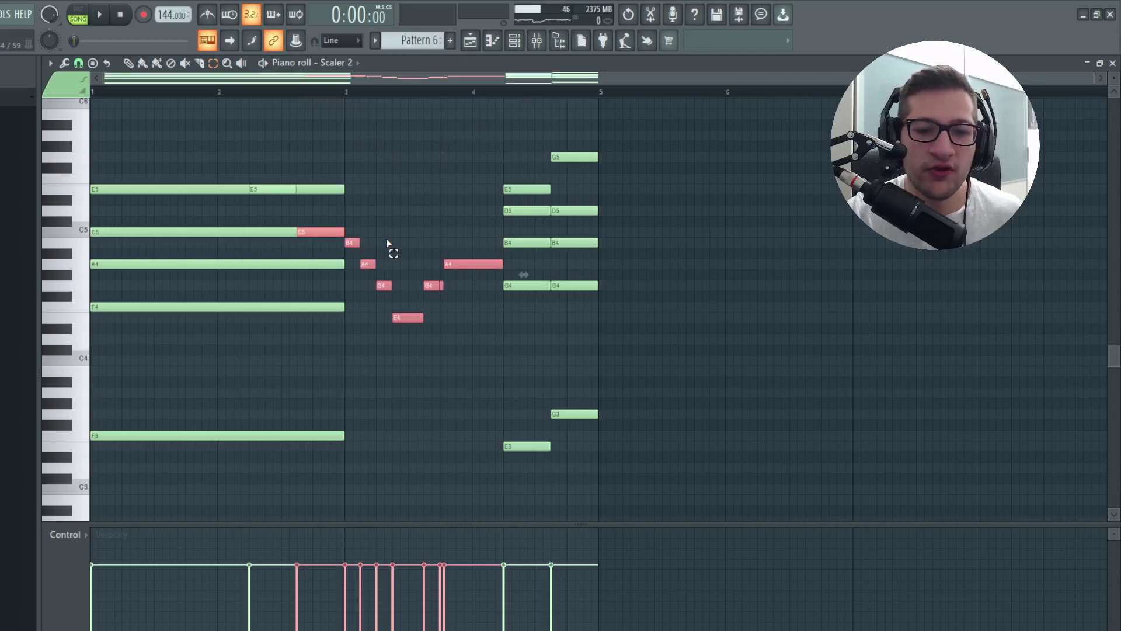
pyautogui.hotkey('ctrl', 'Up')
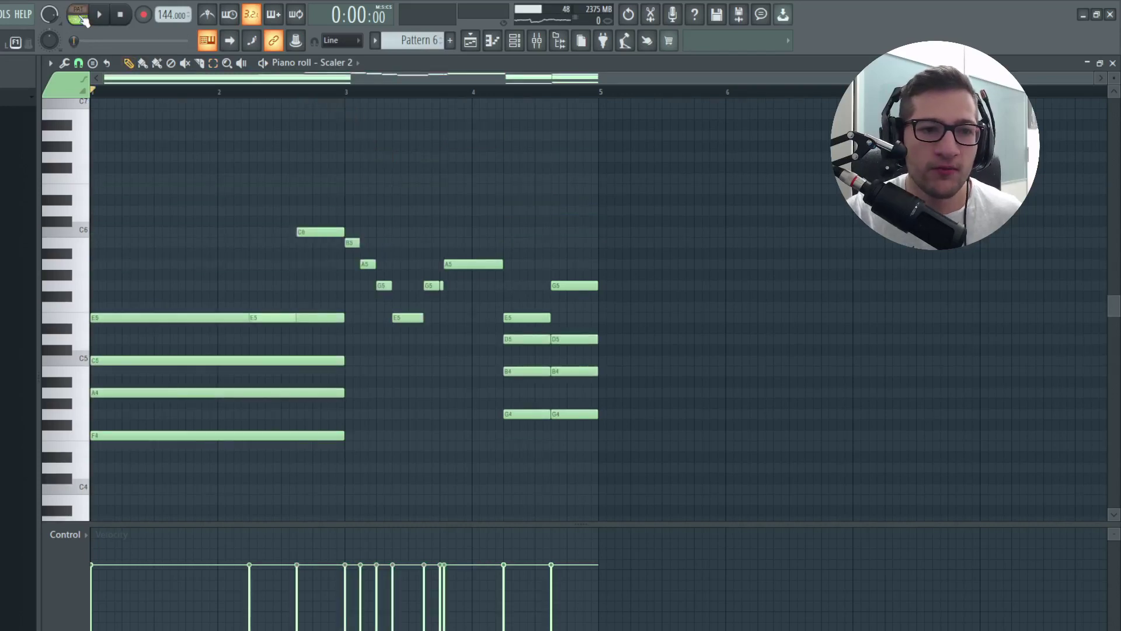
# Step: Switch playback to pattern mode and audition Pattern 6
pyautogui.click(79, 18)
pyautogui.scroll(-3, 272, 157)
pyautogui.press('space')
# Step: Examine the sample's volume multiplier automation clips on Track 2 and audition the section starting at bar 25
pyautogui.scroll(2, 508, 94)
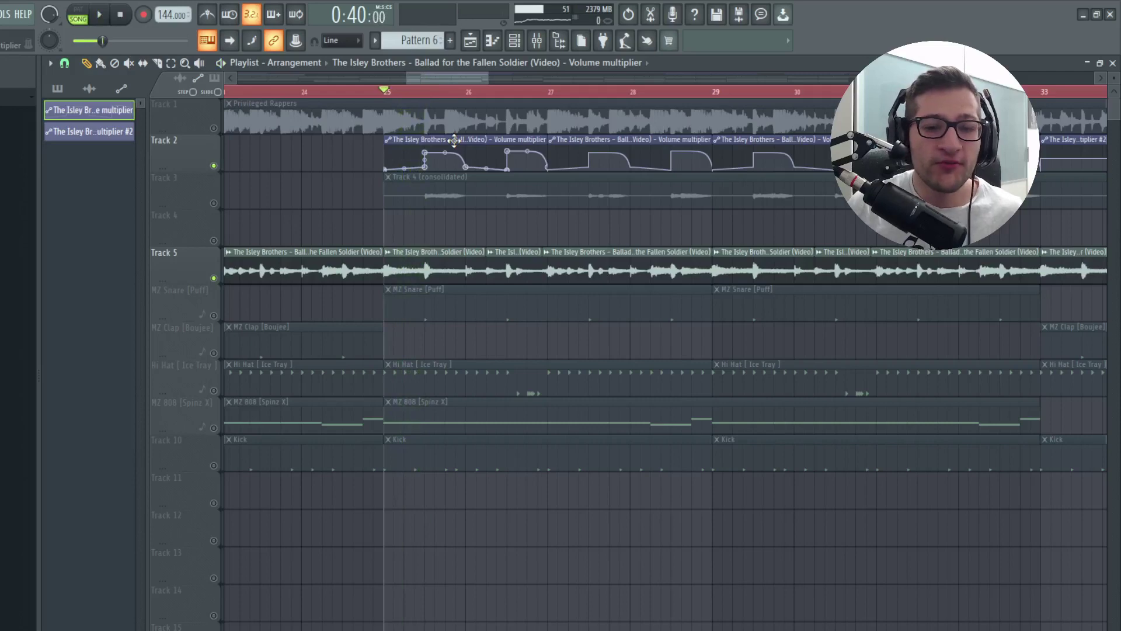
pyautogui.scroll(-5, 458, 315)
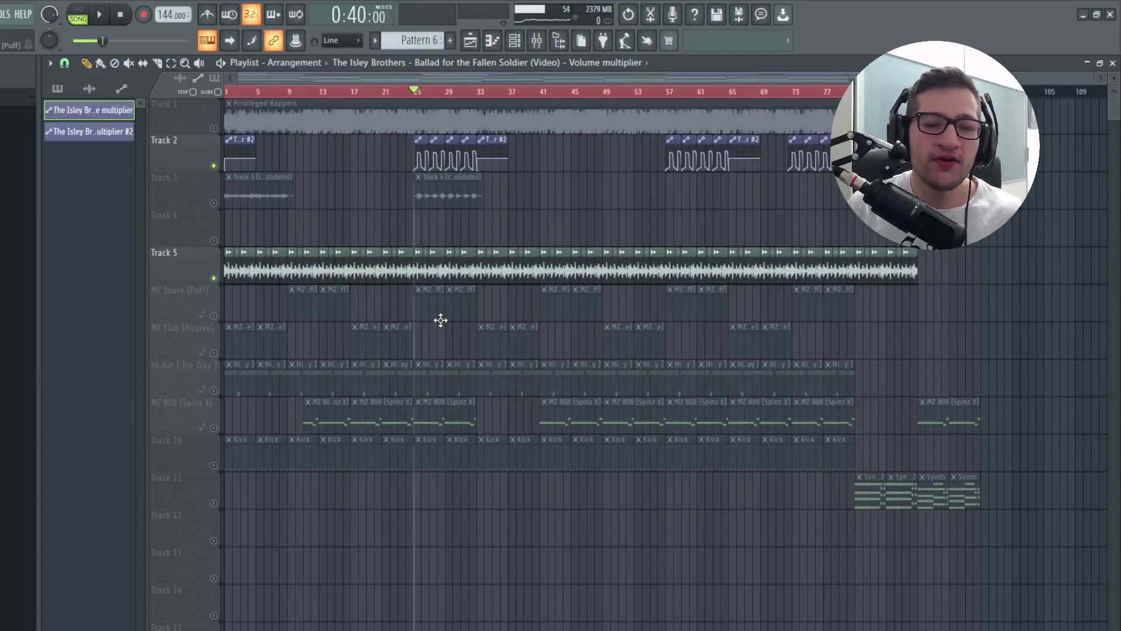
pyautogui.scroll(6, 418, 153)
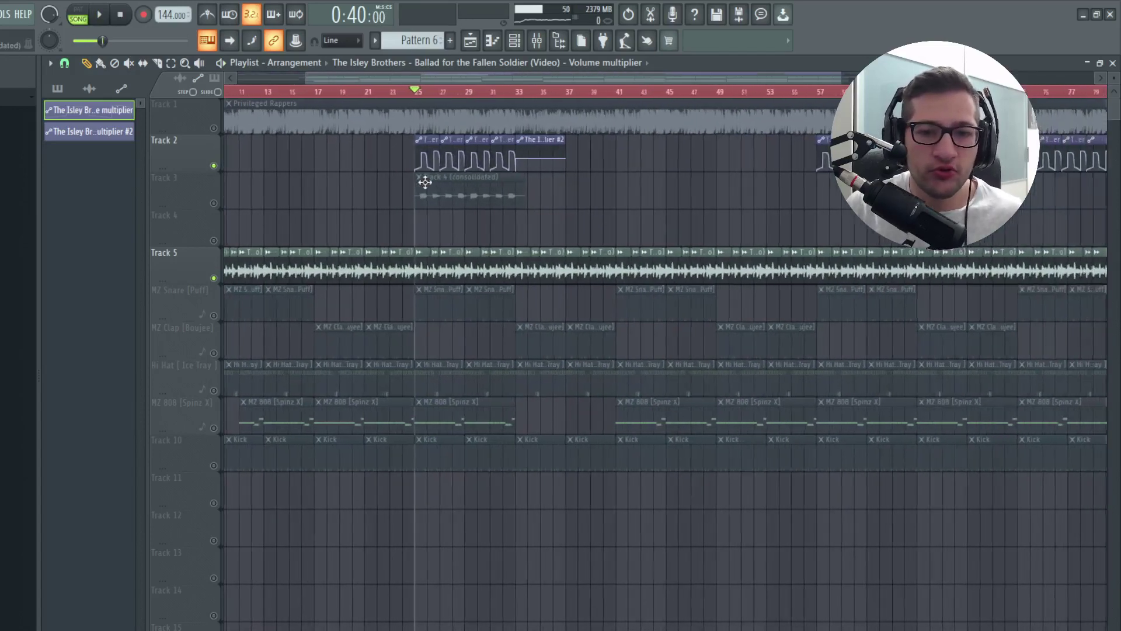
pyautogui.doubleClick(457, 143)
pyautogui.press('Escape')
pyautogui.press('space')
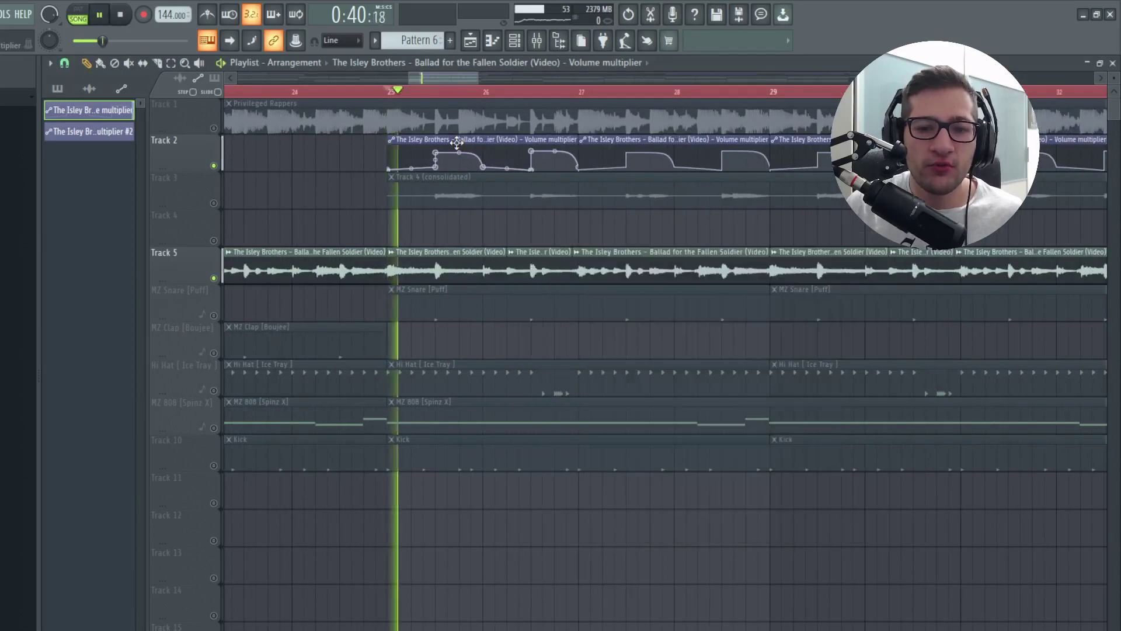
pyautogui.scroll(-3, 479, 235)
pyautogui.scroll(-2, 482, 234)
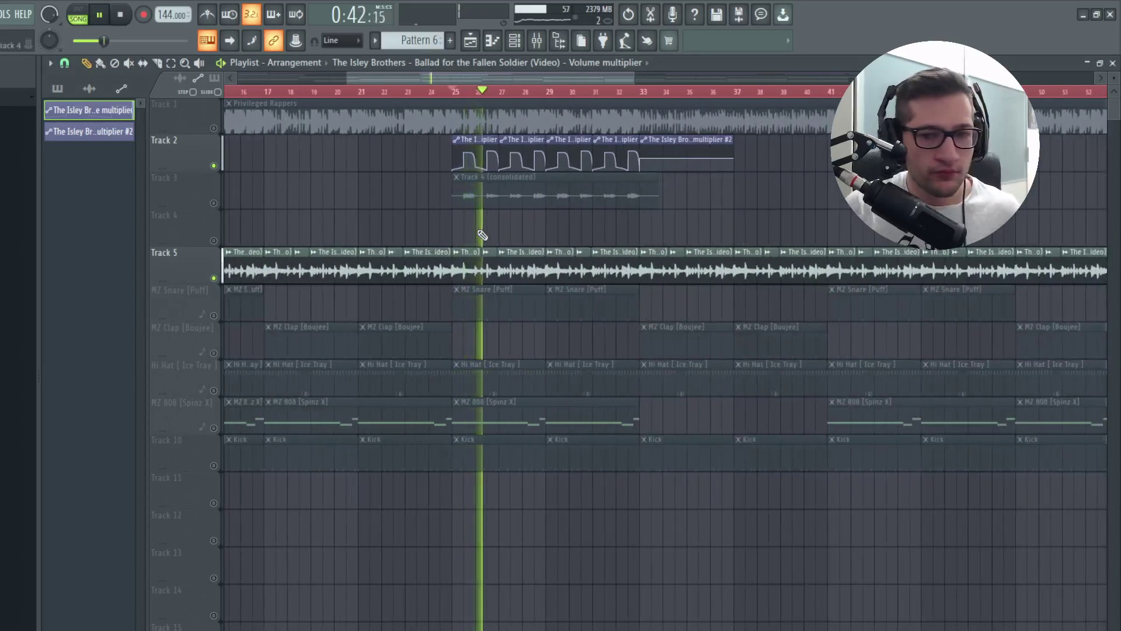
pyautogui.press('space')
# Step: Replay the section around bar 25 to hear the volume automation against the sample on Track 5
pyautogui.scroll(5, 459, 233)
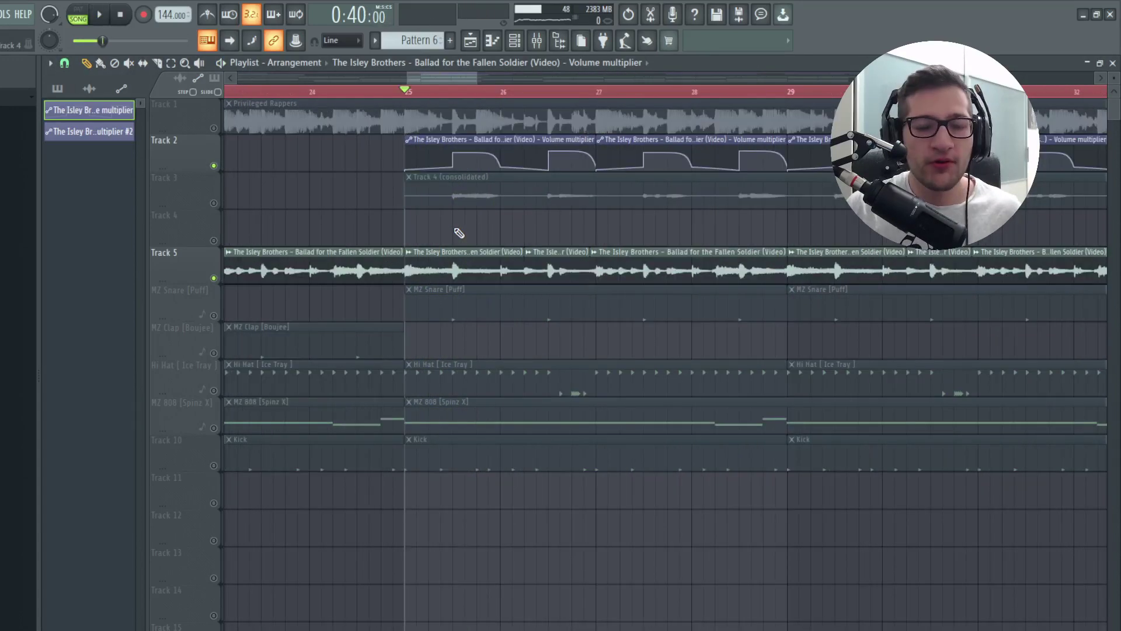
pyautogui.scroll(2, 459, 233)
pyautogui.click(460, 92)
pyautogui.press('space')
pyautogui.scroll(-3, 523, 360)
pyautogui.press('space')
pyautogui.scroll(-5, 523, 360)
# Step: Return the playhead to the start of the song and solo the MZ Clap [Boujee] track
pyautogui.moveTo(381, 92); pyautogui.dragTo(147, 97)
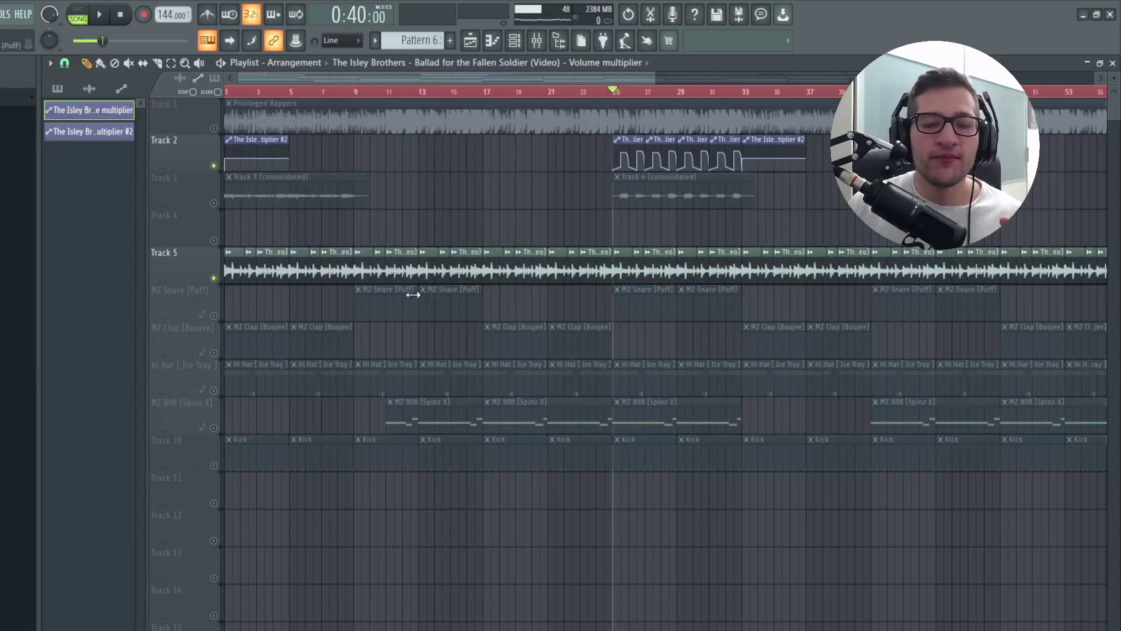
pyautogui.moveTo(327, 94); pyautogui.dragTo(146, 104)
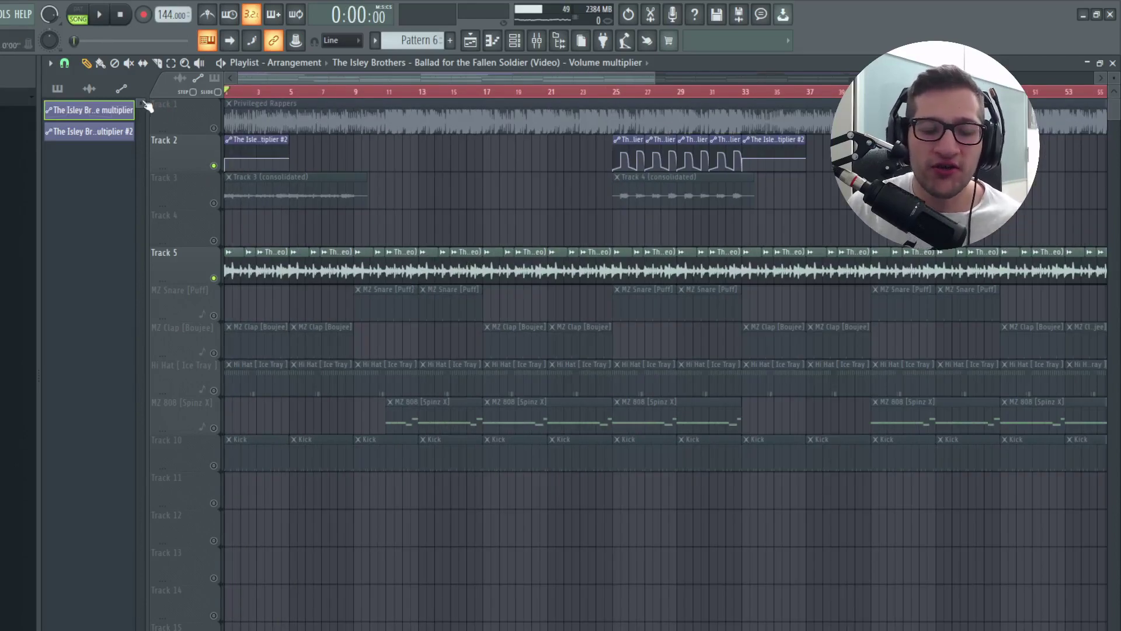
pyautogui.rightClick(214, 353)
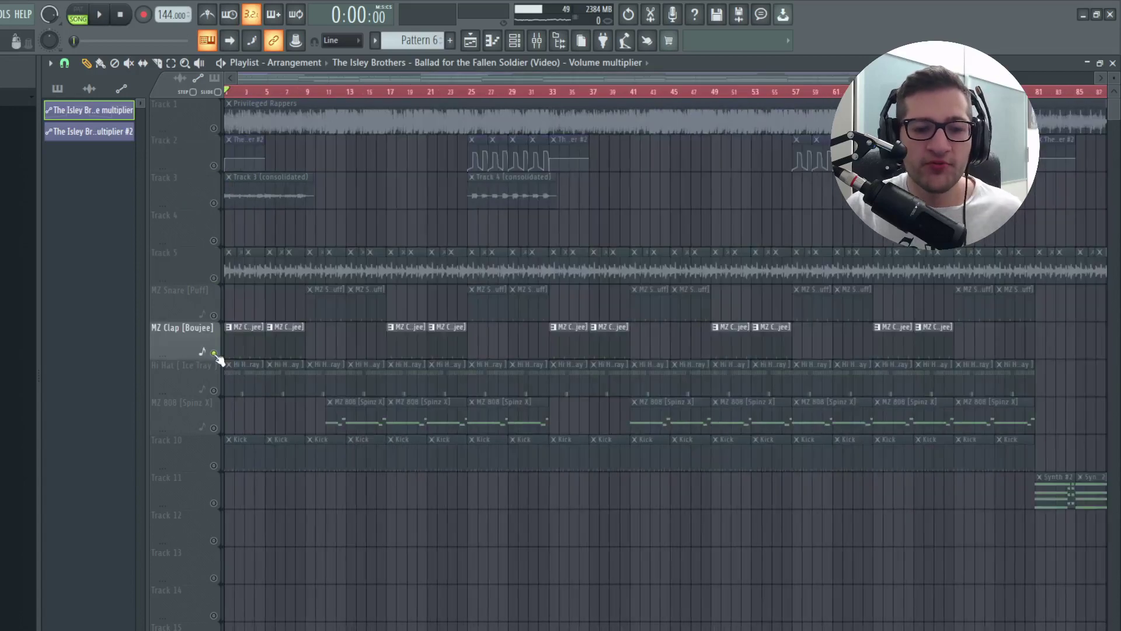
pyautogui.doubleClick(241, 338)
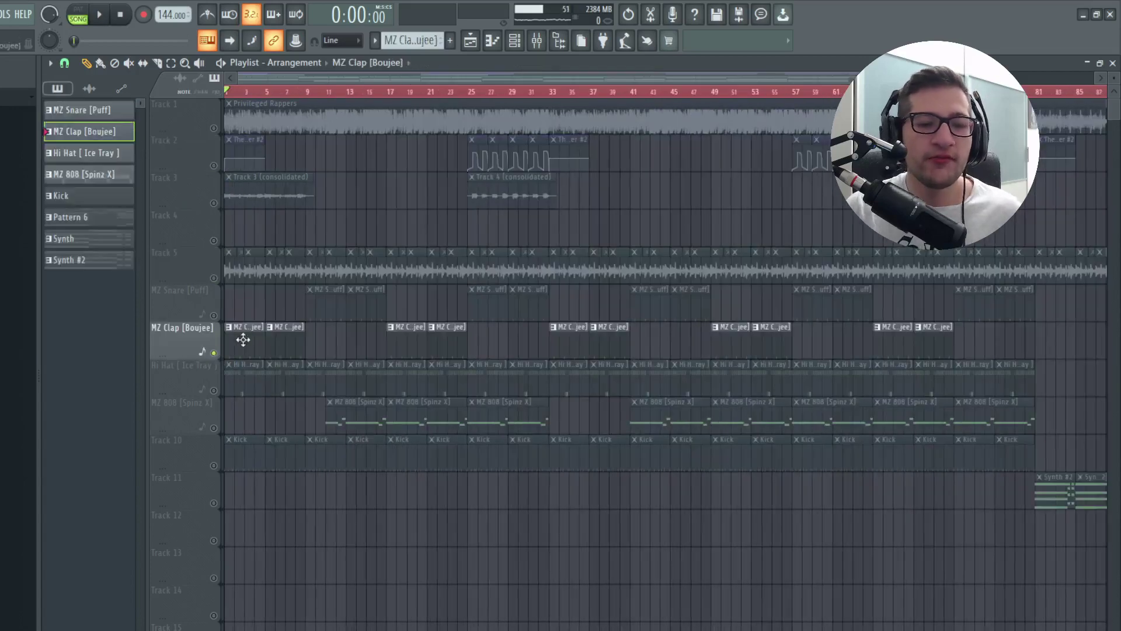
pyautogui.click(471, 42)
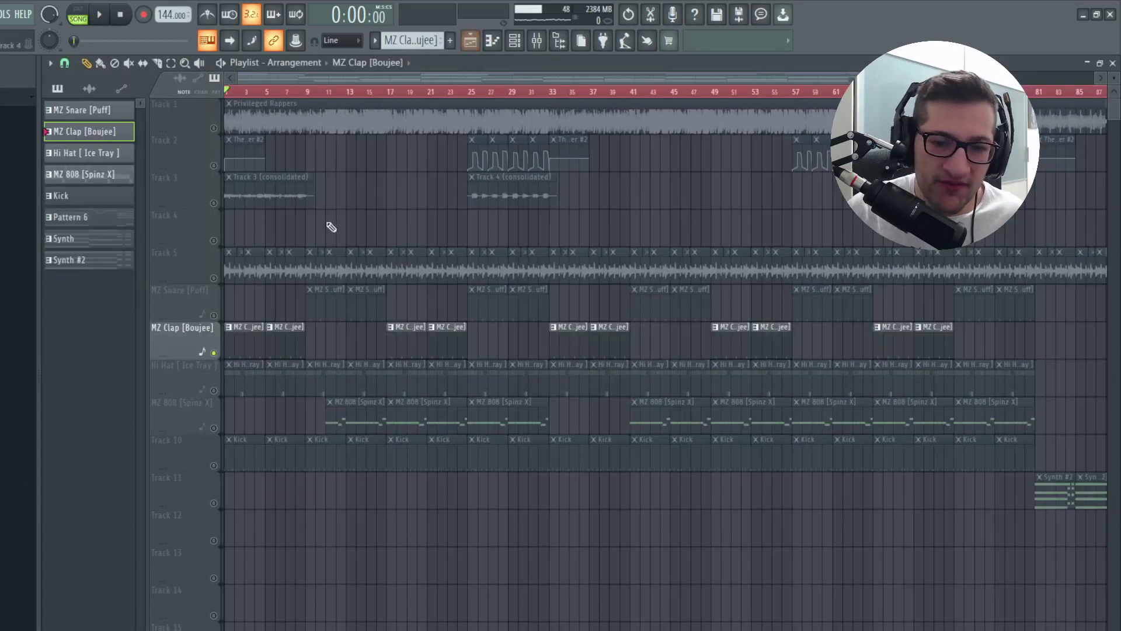
# Step: Open the MZ Clap [Boujee] pattern in the Piano roll and audition its hits
pyautogui.doubleClick(246, 320)
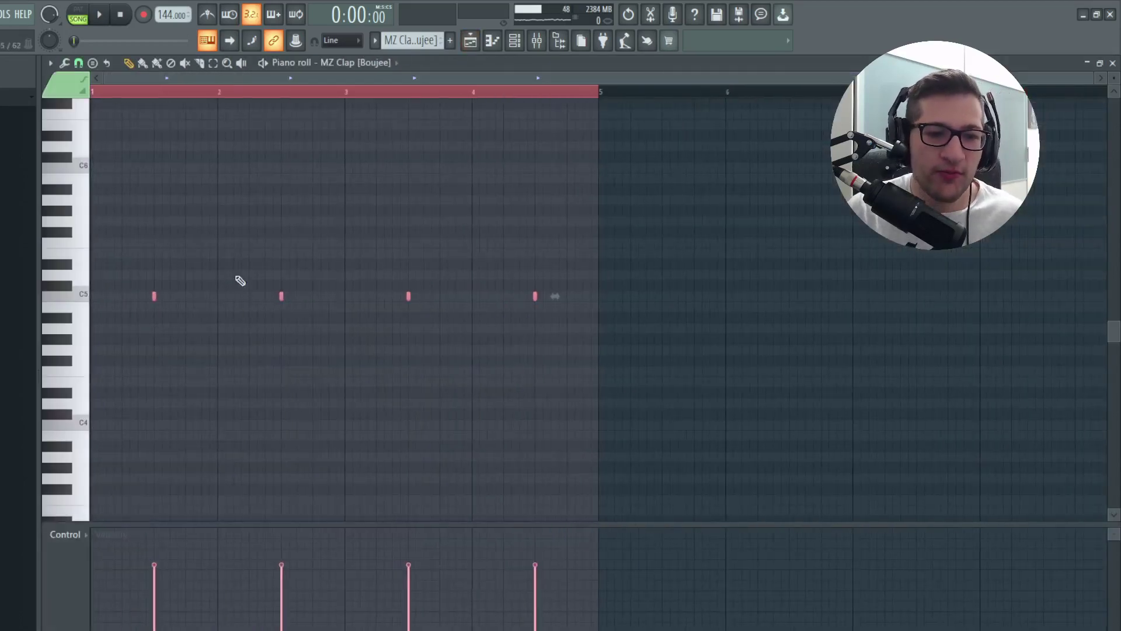
pyautogui.press('space')
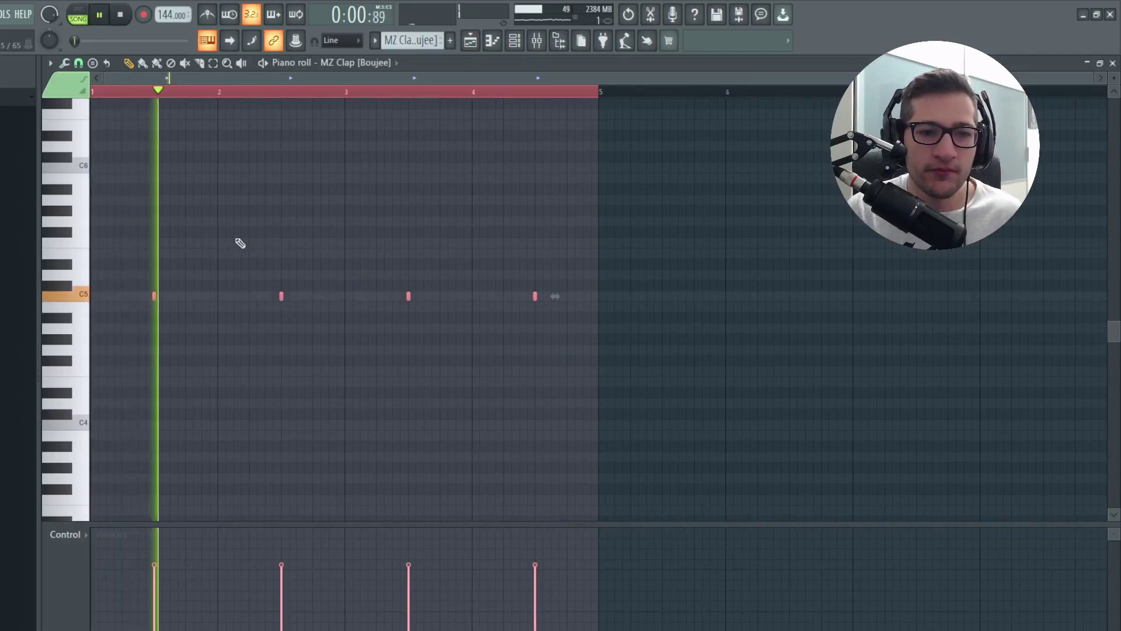
pyautogui.click(515, 44)
pyautogui.click(515, 45)
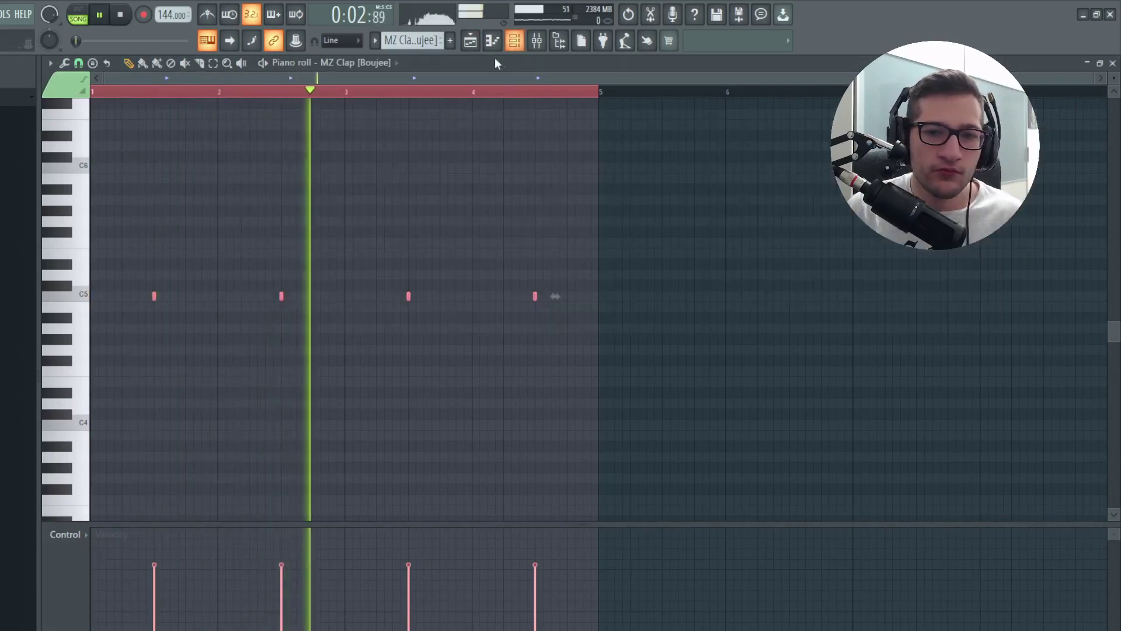
# Step: Solo the MZ Snare [Puff] track in the Playlist and audition it from bar 9
pyautogui.click(470, 42)
pyautogui.press('space')
pyautogui.click(311, 92)
pyautogui.scroll(5, 335, 329)
pyautogui.press('space')
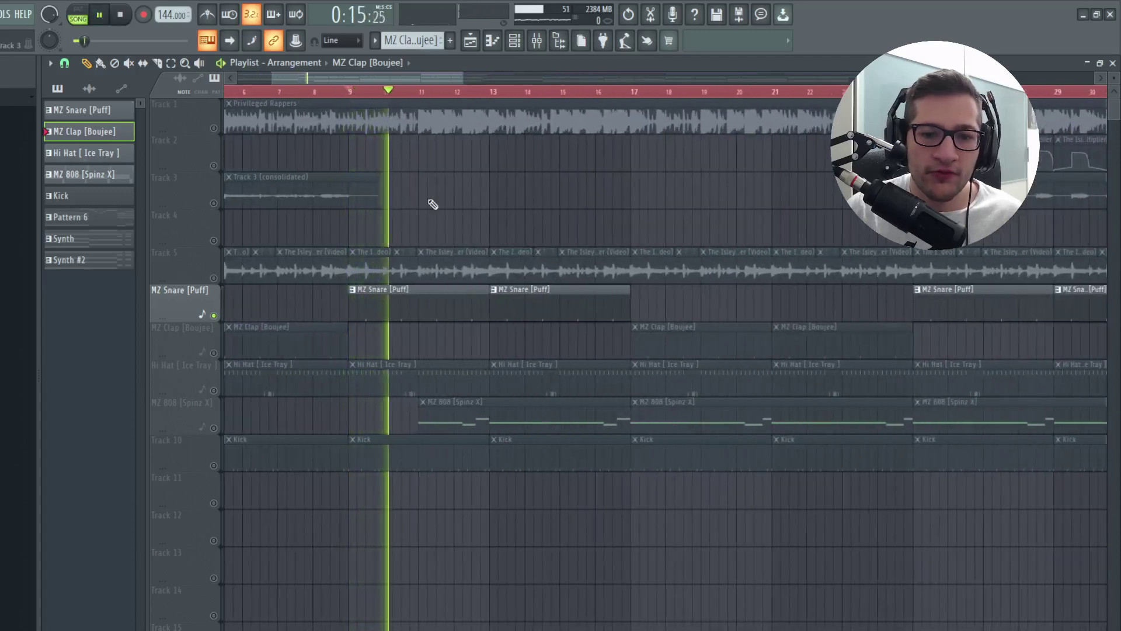
pyautogui.scroll(-3, 368, 313)
pyautogui.press('space')
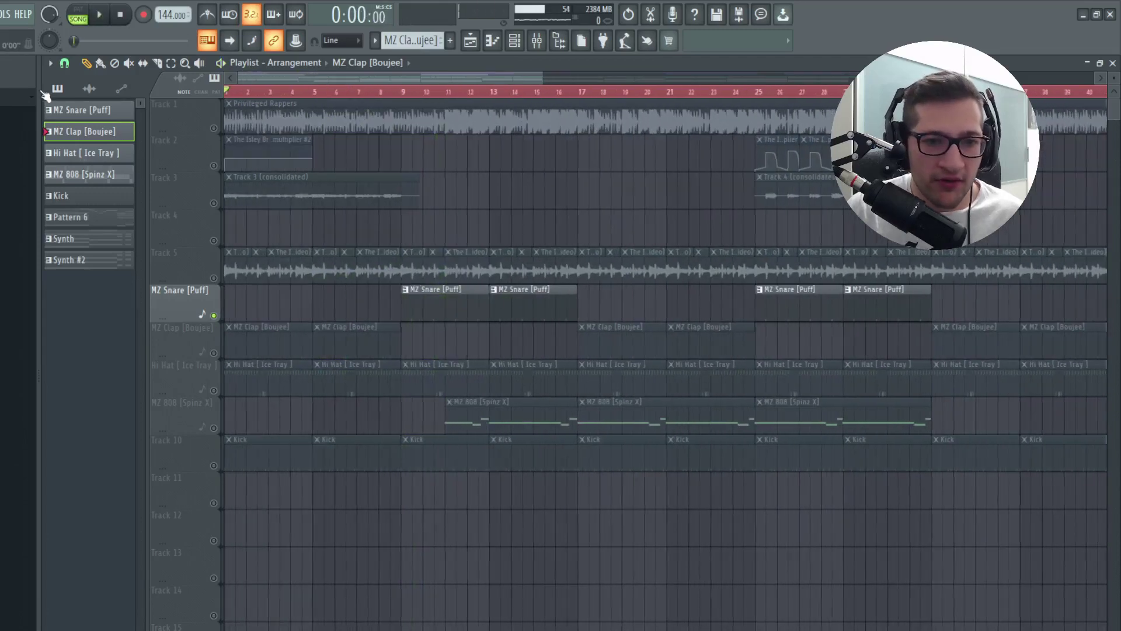
# Step: Solo the Hi Hat [ Ice Tray ] track and audition its pattern, including the lower-pitched roll, in the Piano roll
pyautogui.click(234, 380)
pyautogui.doubleClick(234, 380)
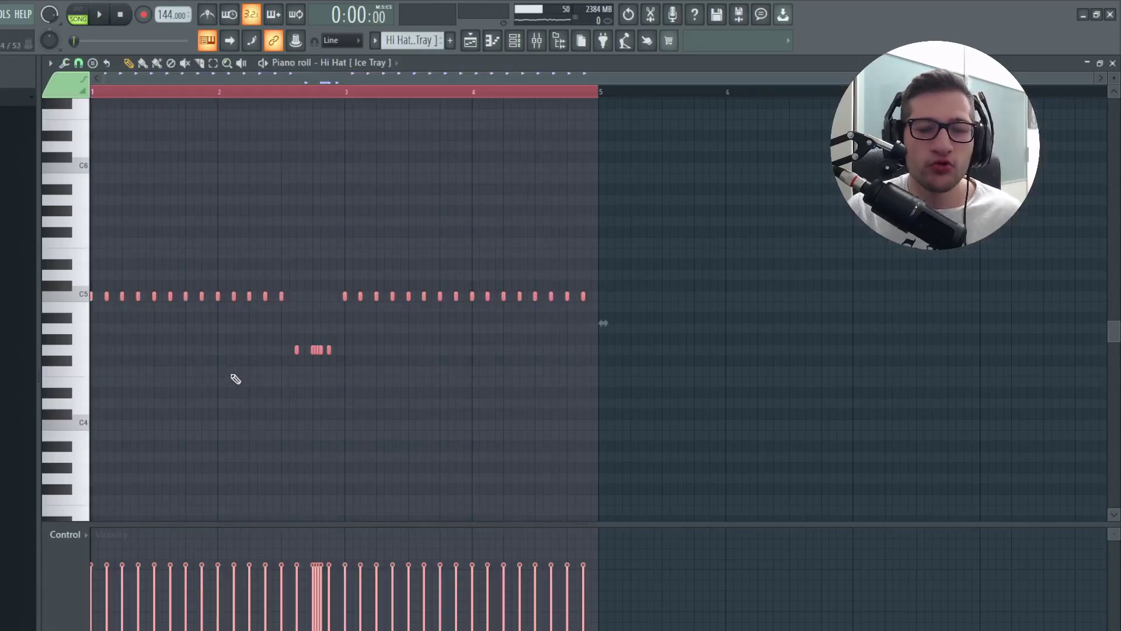
pyautogui.press('space')
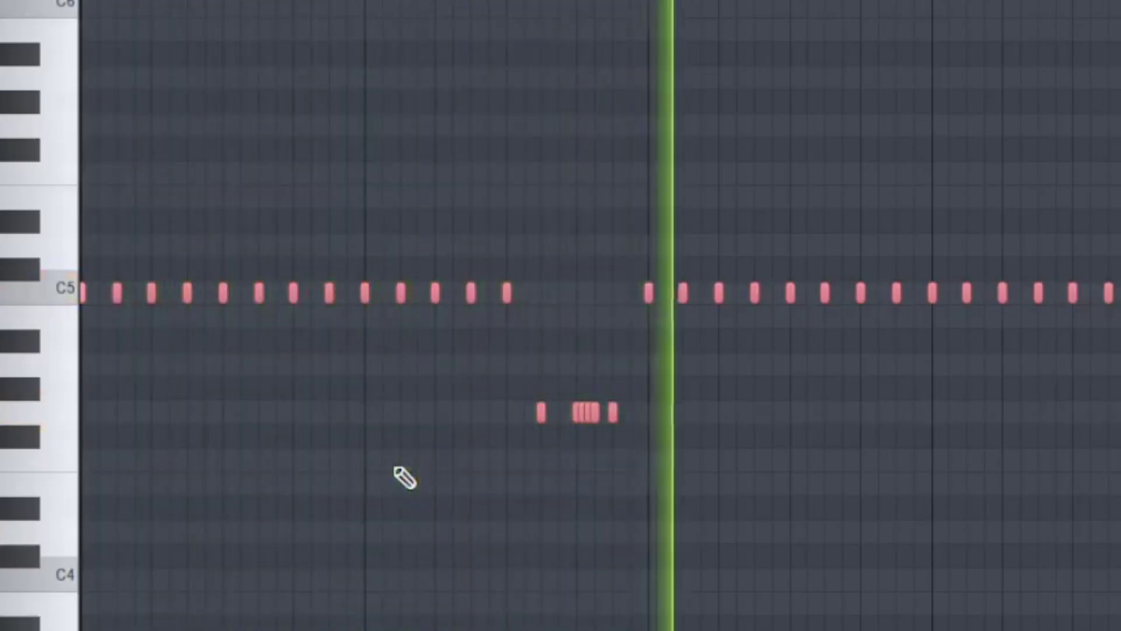
pyautogui.press('Escape')
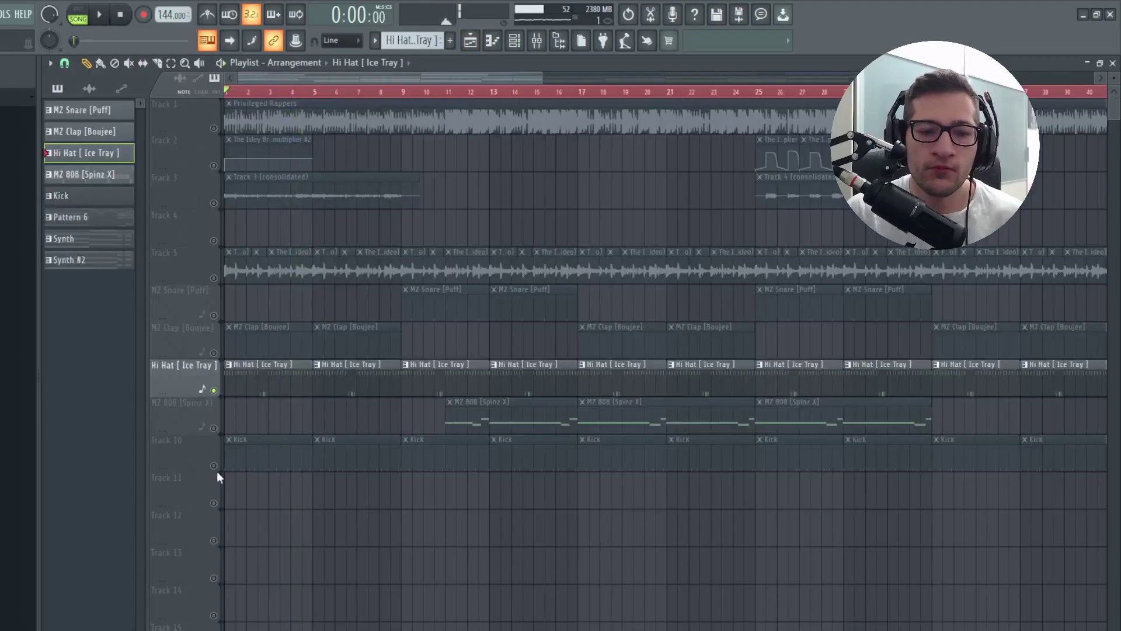
# Step: Solo the Kick track and examine the sampler settings of the MZ Kick [The City] channel
pyautogui.rightClick(215, 467)
pyautogui.click(519, 41)
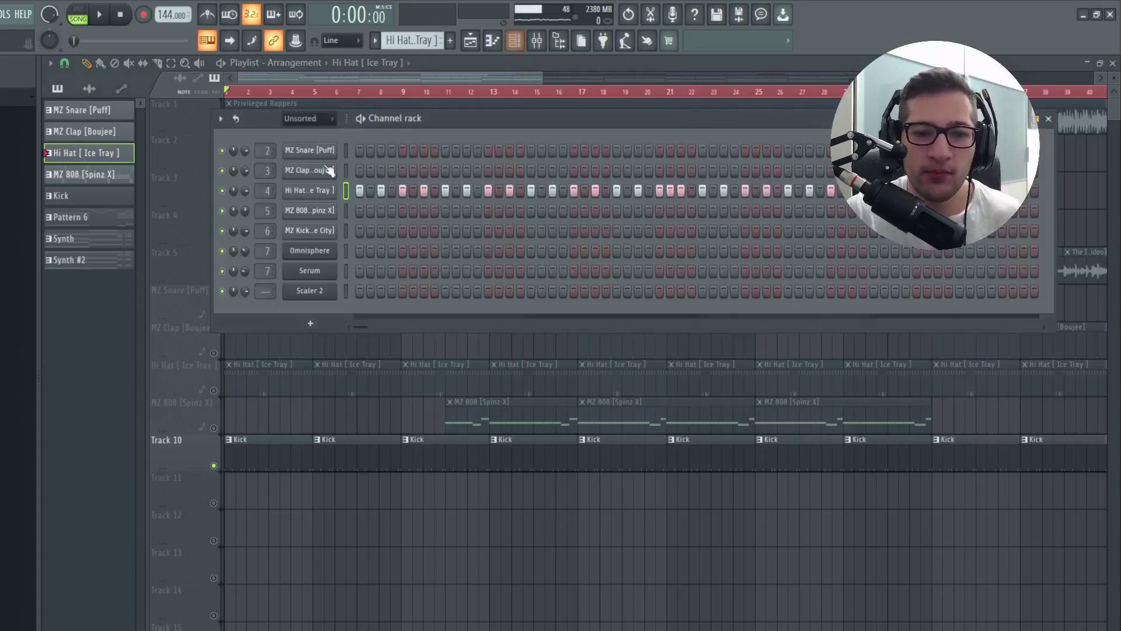
pyautogui.click(330, 230)
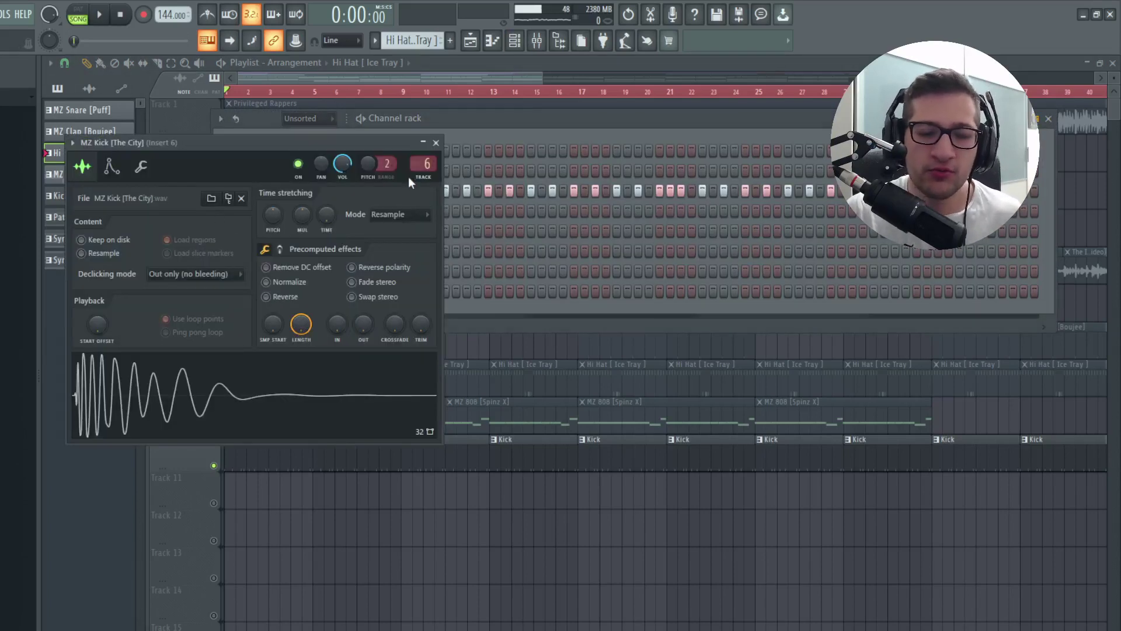
pyautogui.scroll(-2, 419, 158)
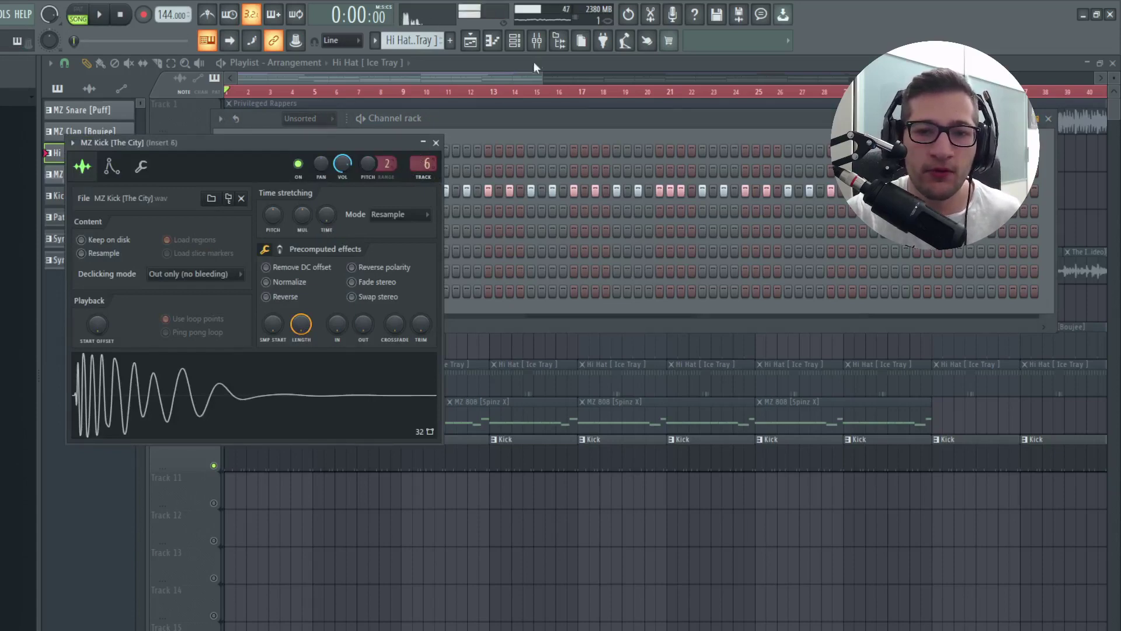
# Step: Inspect Decapitator, FabFilter Pro-Q 3 and Transient Processor on the kick's Insert 6, and return to the Playlist
pyautogui.click(535, 52)
pyautogui.click(1017, 105)
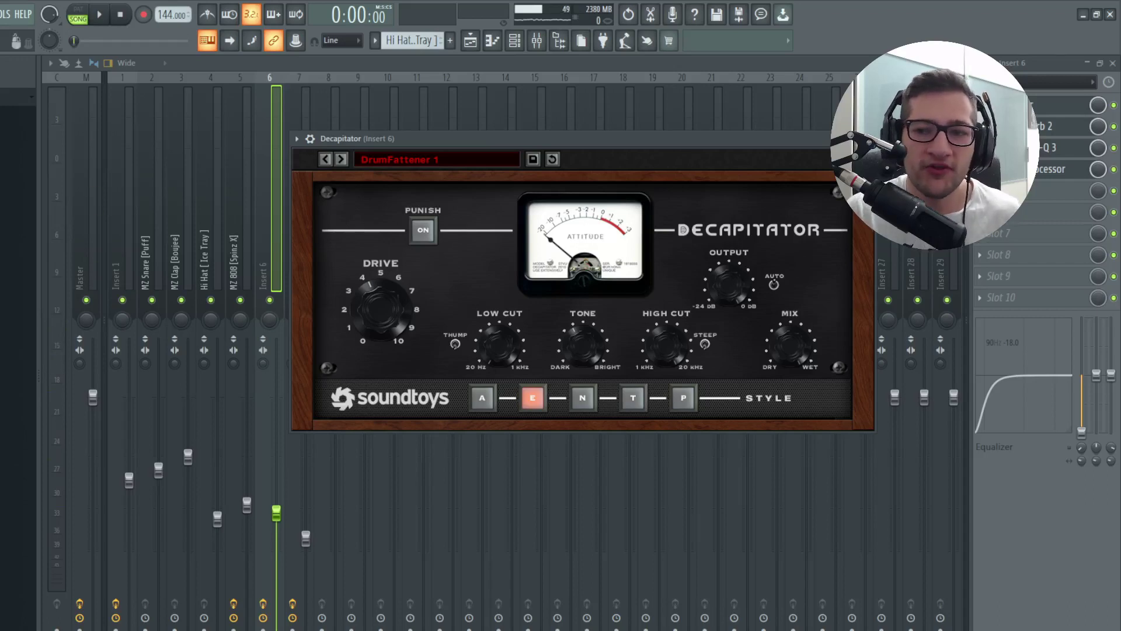
pyautogui.click(1042, 148)
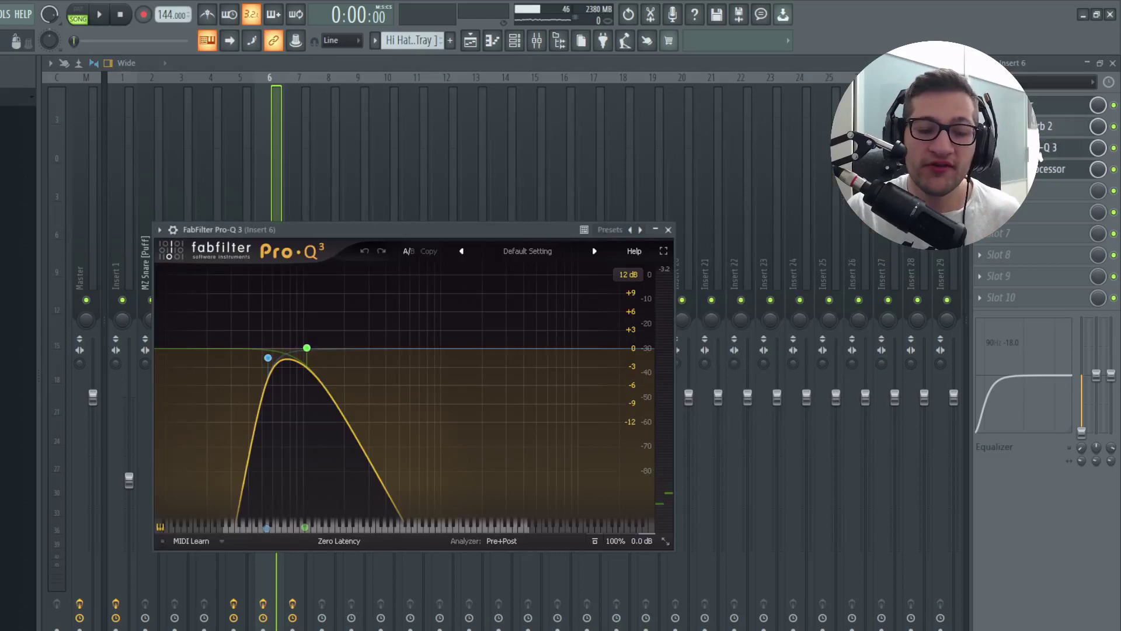
pyautogui.click(1042, 169)
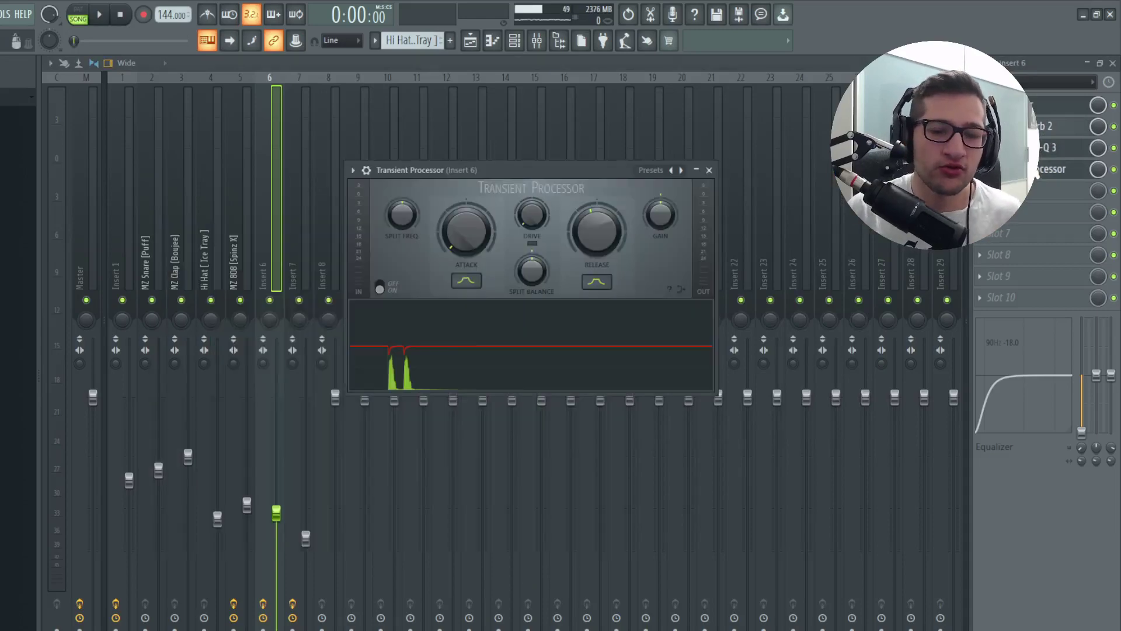
pyautogui.click(471, 40)
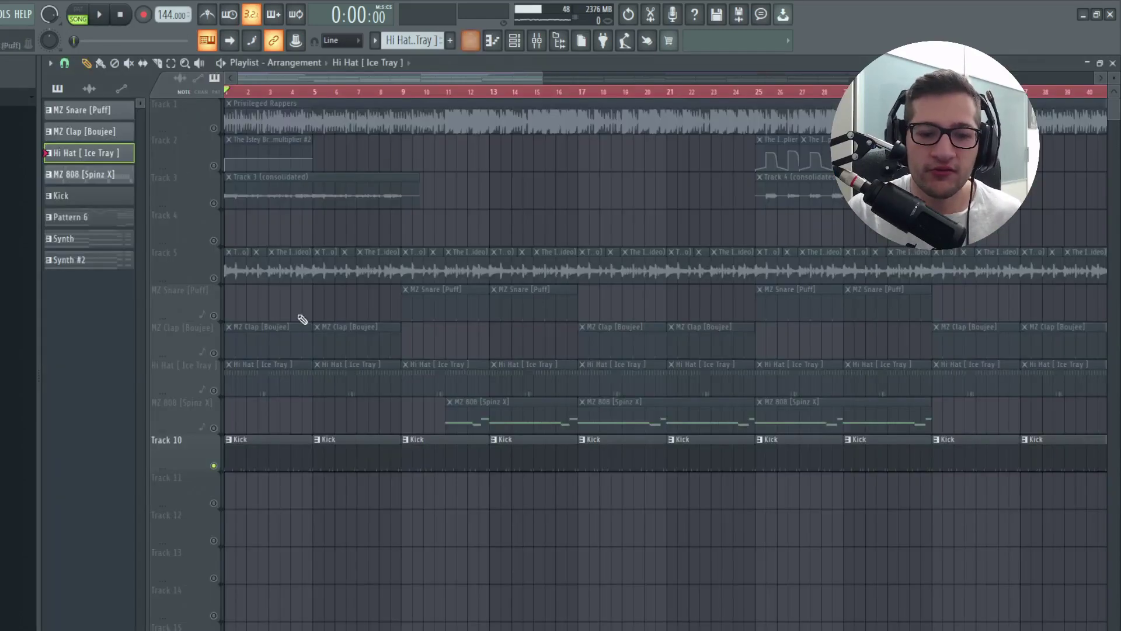
# Step: Examine the Kick pattern's notes and velocities in the Piano roll, and return to the Playlist
pyautogui.scroll(6, 194, 406)
pyautogui.click(264, 429)
pyautogui.rightClick(288, 429)
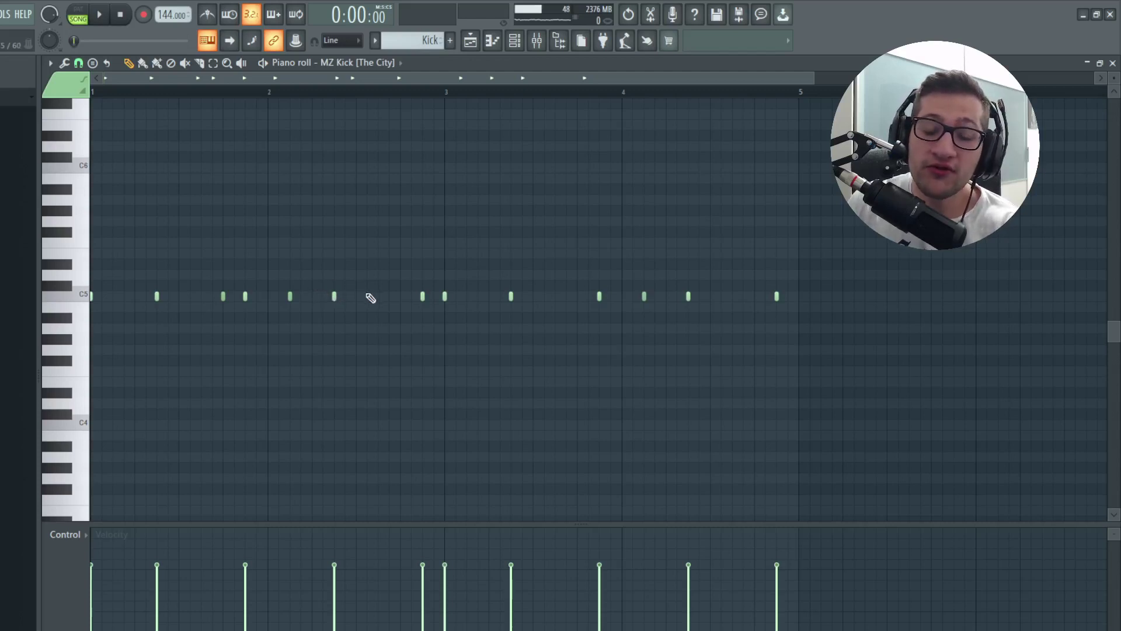
pyautogui.press('F5')
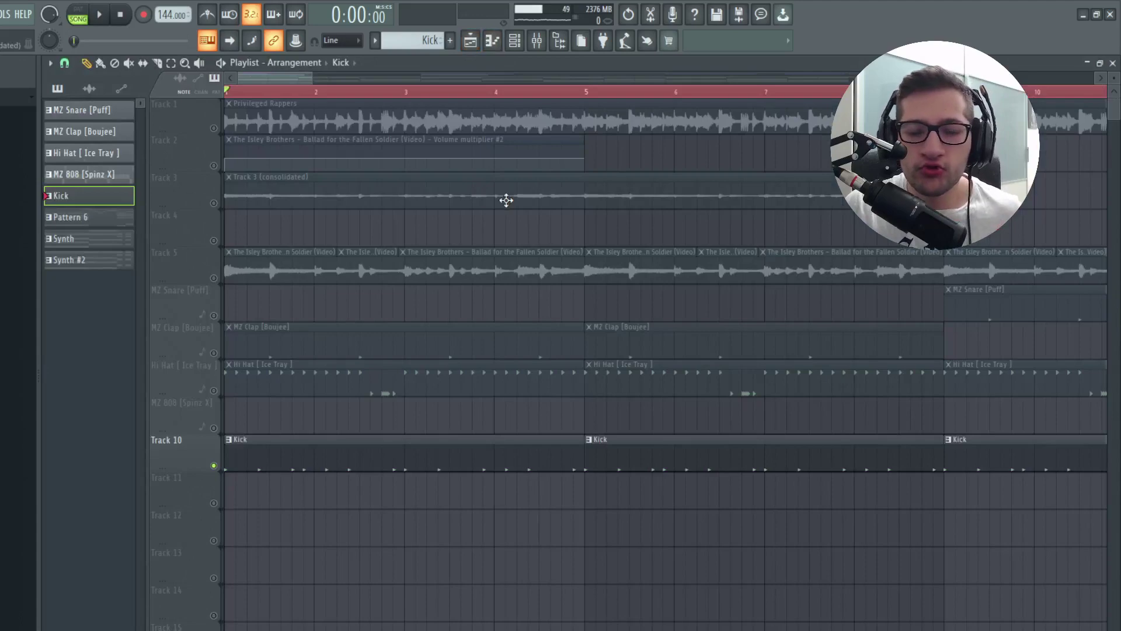
# Step: Solo the MZ 808 [Spinz X] track in the Playlist and place the playhead at its first clip, bar 11
pyautogui.scroll(-5, 489, 239)
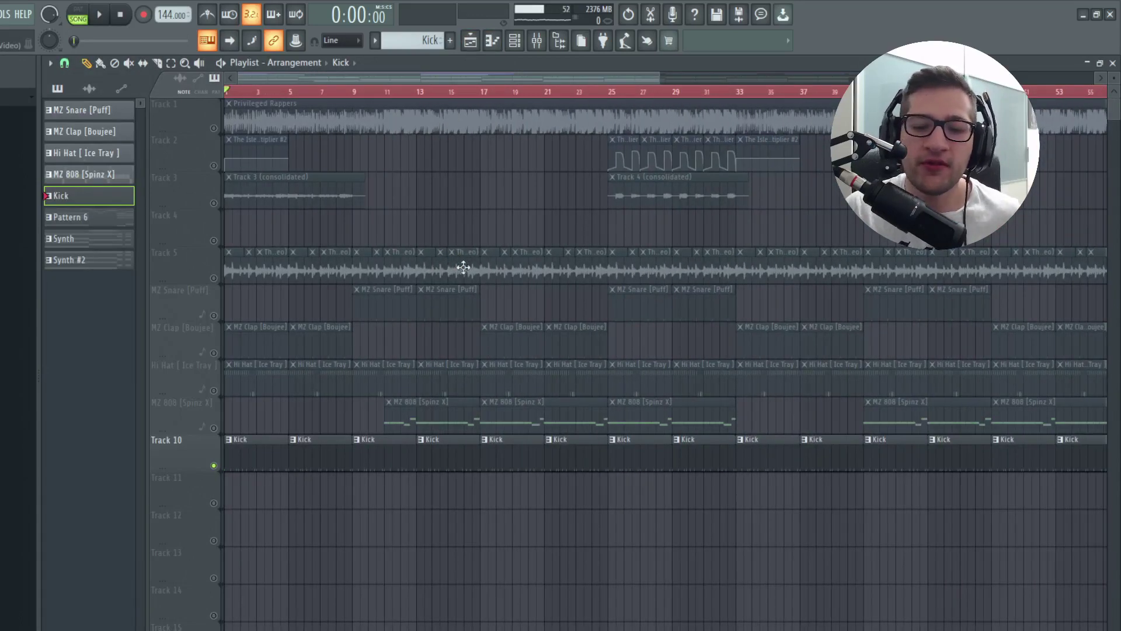
pyautogui.scroll(-4, 419, 304)
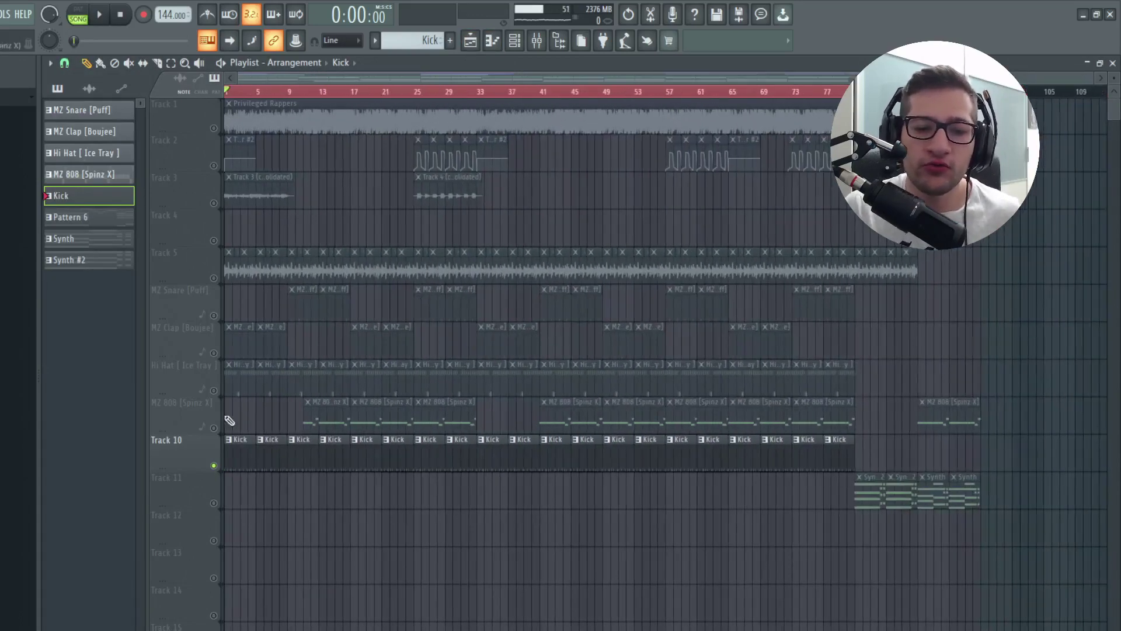
pyautogui.scroll(5, 245, 380)
pyautogui.click(449, 91)
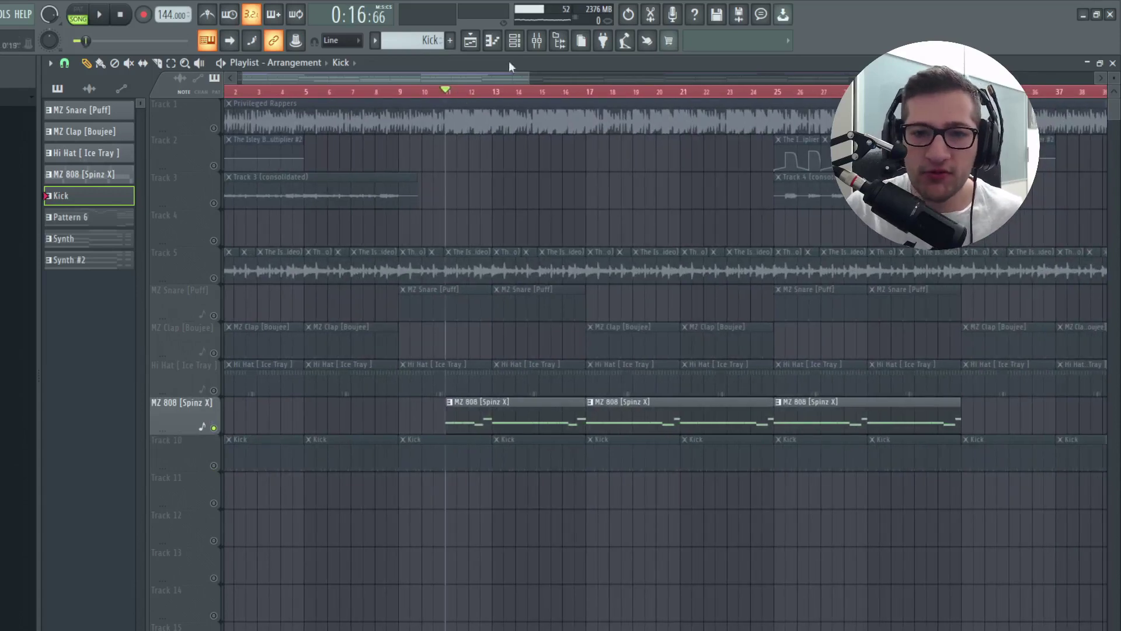
# Step: Inspect the effects on the MZ 808 [Spinz X] mixer track, including StandardCLIP, and return to the Playlist
pyautogui.click(515, 41)
pyautogui.click(535, 41)
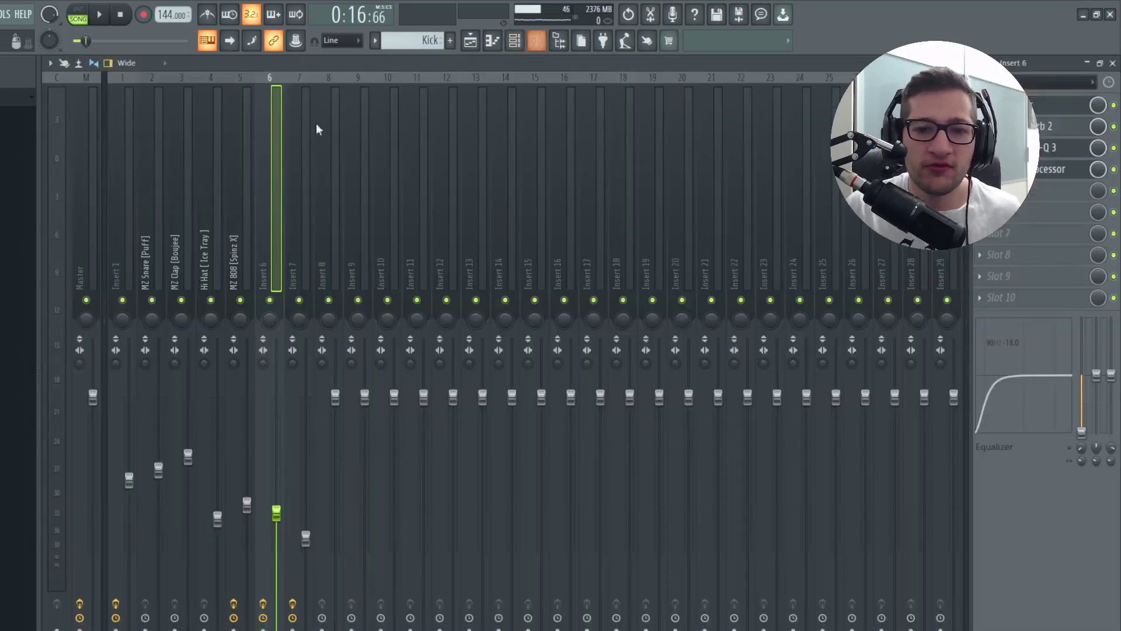
pyautogui.scroll(1, 442, 149)
pyautogui.click(1013, 105)
pyautogui.click(1014, 106)
pyautogui.click(1014, 148)
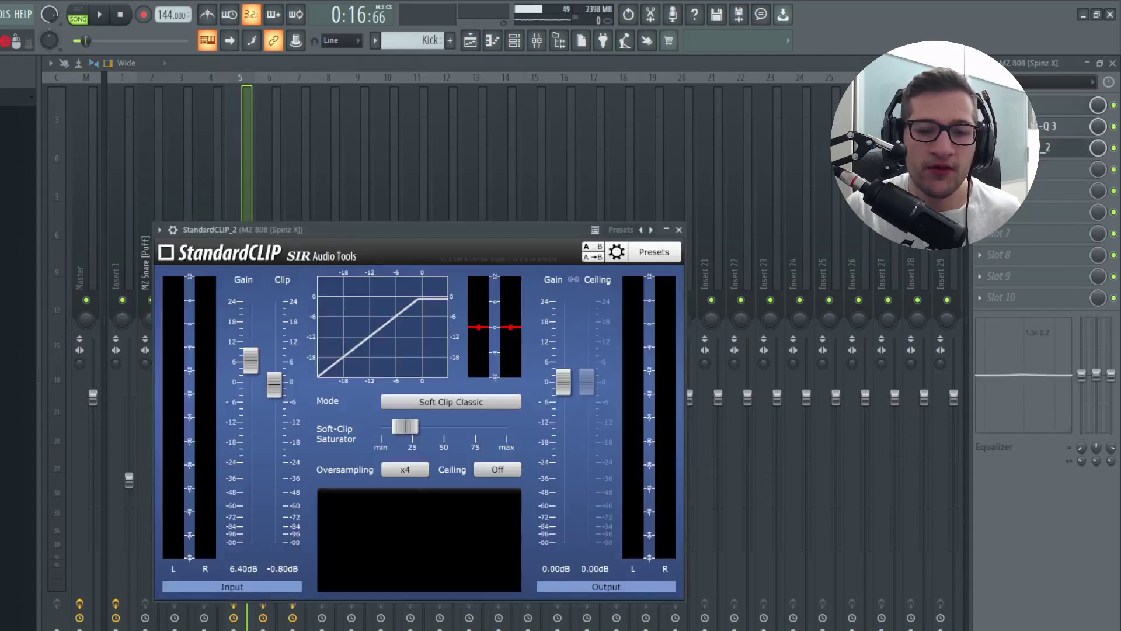
pyautogui.press('Escape')
pyautogui.click(470, 41)
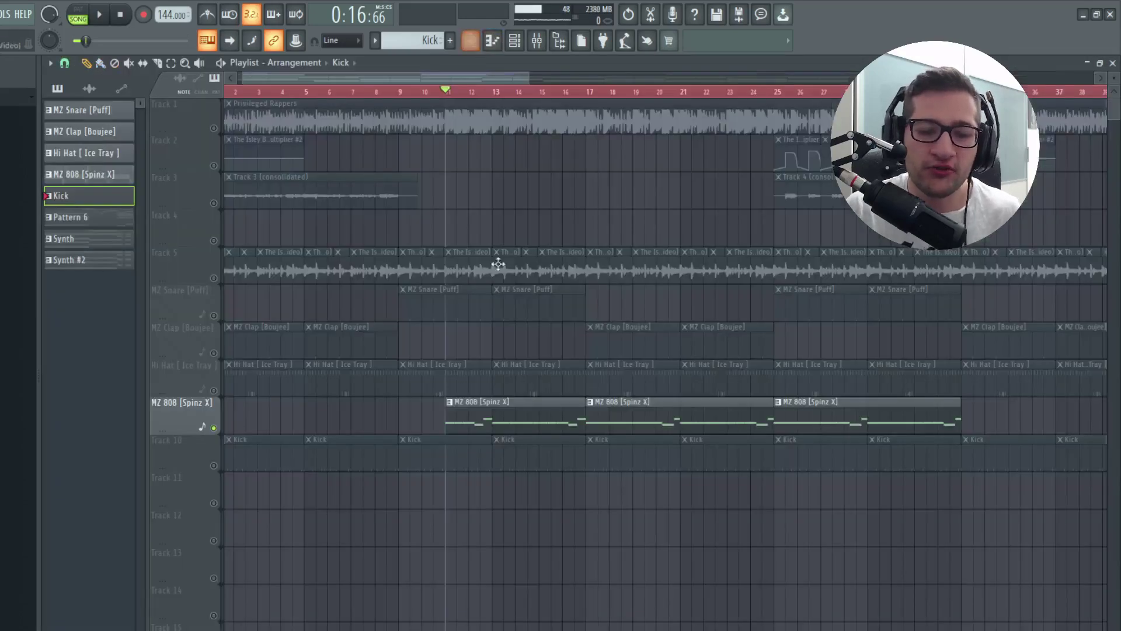
# Step: Audition the 808 from bar 11 with its mixer effect slots switched off, and switch them back on
pyautogui.press('space')
pyautogui.press('space')
pyautogui.click(536, 40)
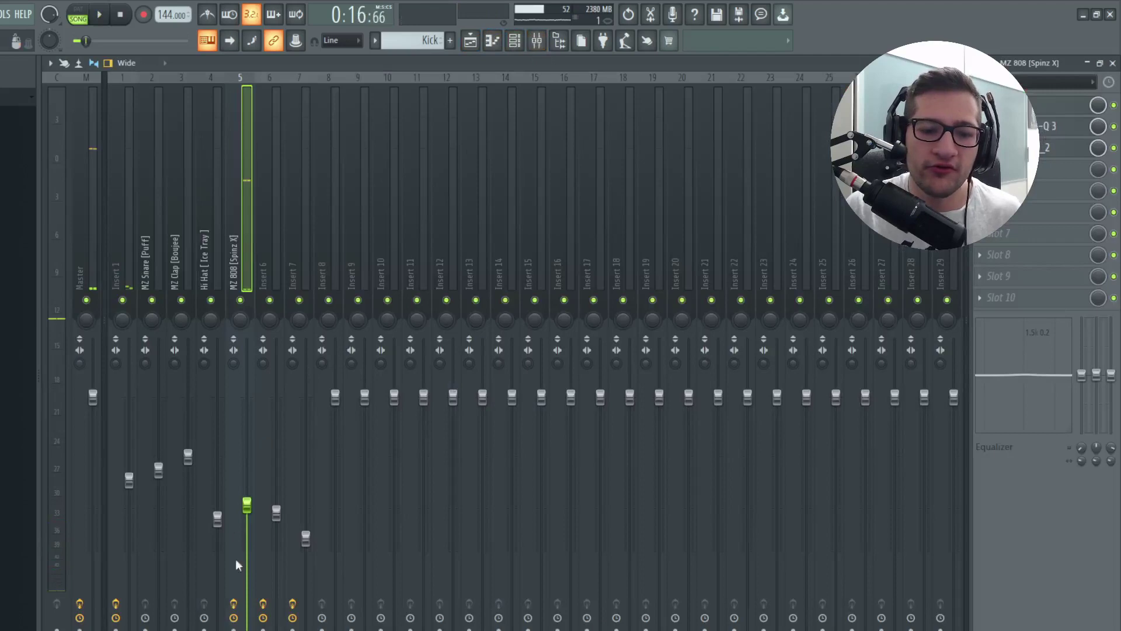
pyautogui.click(235, 605)
pyautogui.press('space')
pyautogui.press('space')
pyautogui.click(236, 606)
# Step: Examine the sampler settings of the MZ 808 [Spinz X] channel and audition the 808 once more
pyautogui.press('F6')
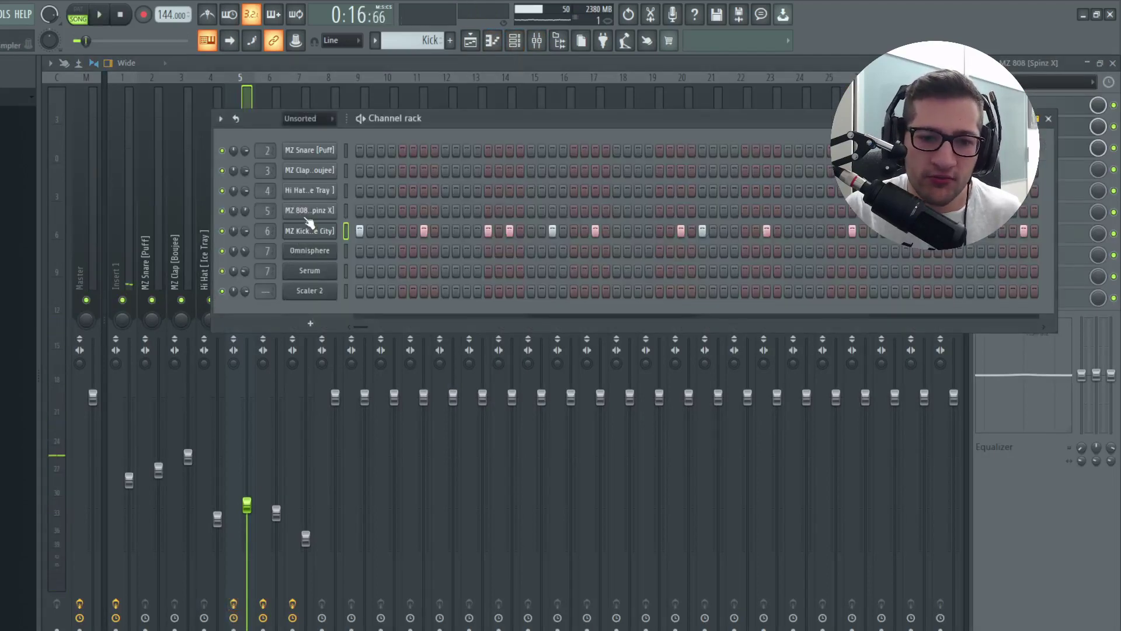
pyautogui.click(306, 217)
pyautogui.click(135, 219)
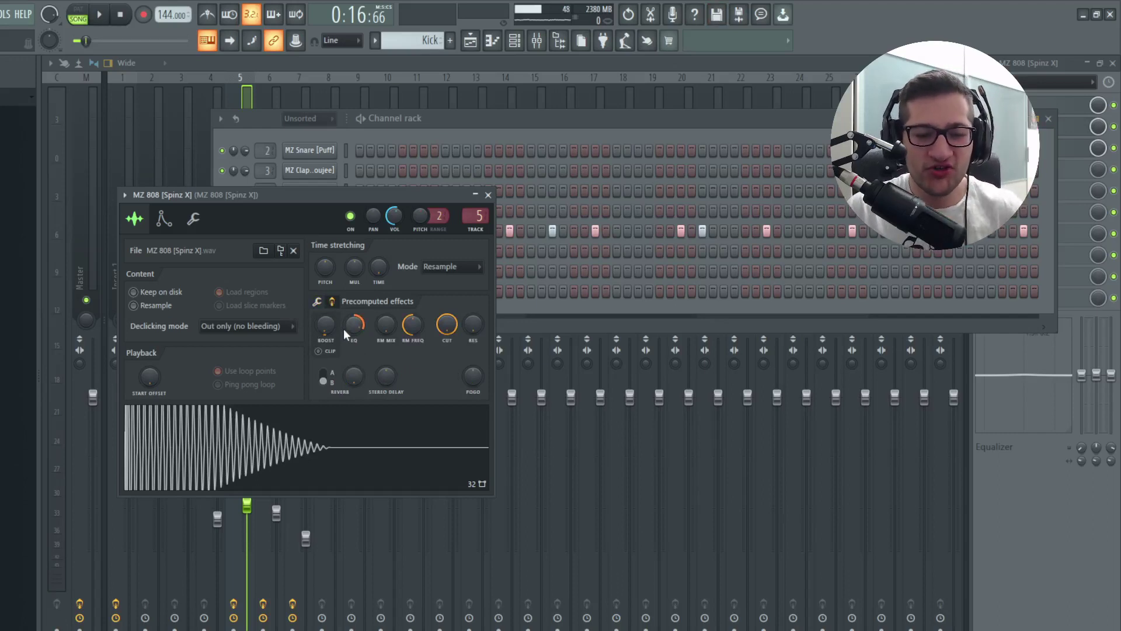
pyautogui.click(254, 96)
pyautogui.press('space')
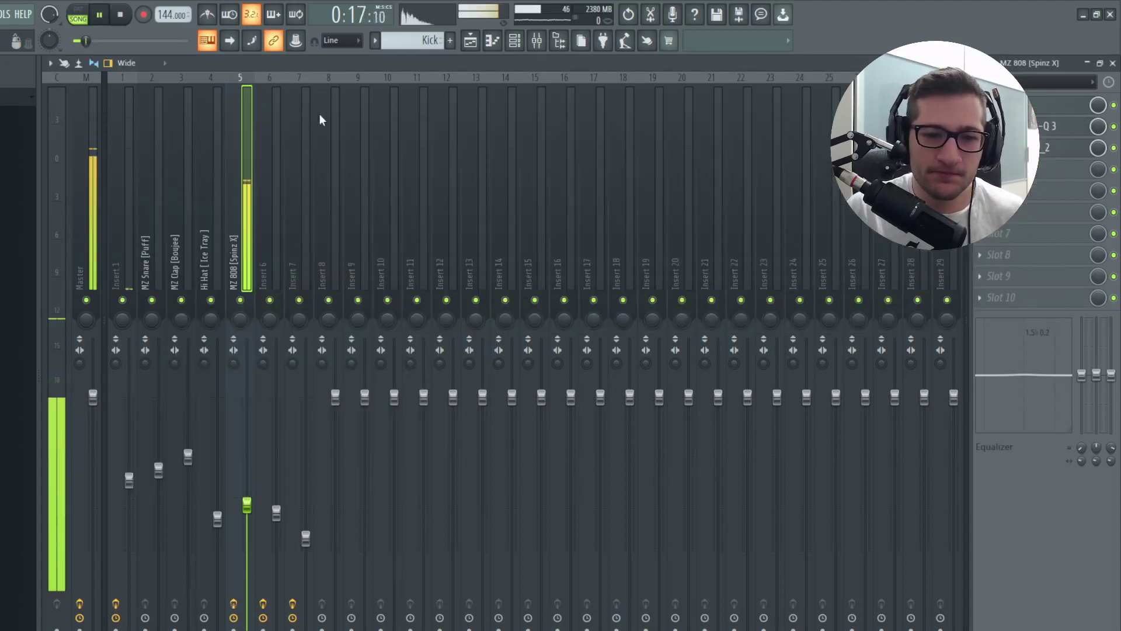
pyautogui.click(470, 40)
pyautogui.press('space')
# Step: Open the first MZ 808 [Spinz X] clip in the Piano roll, audition it and examine its 16-bar note pattern
pyautogui.doubleClick(486, 411)
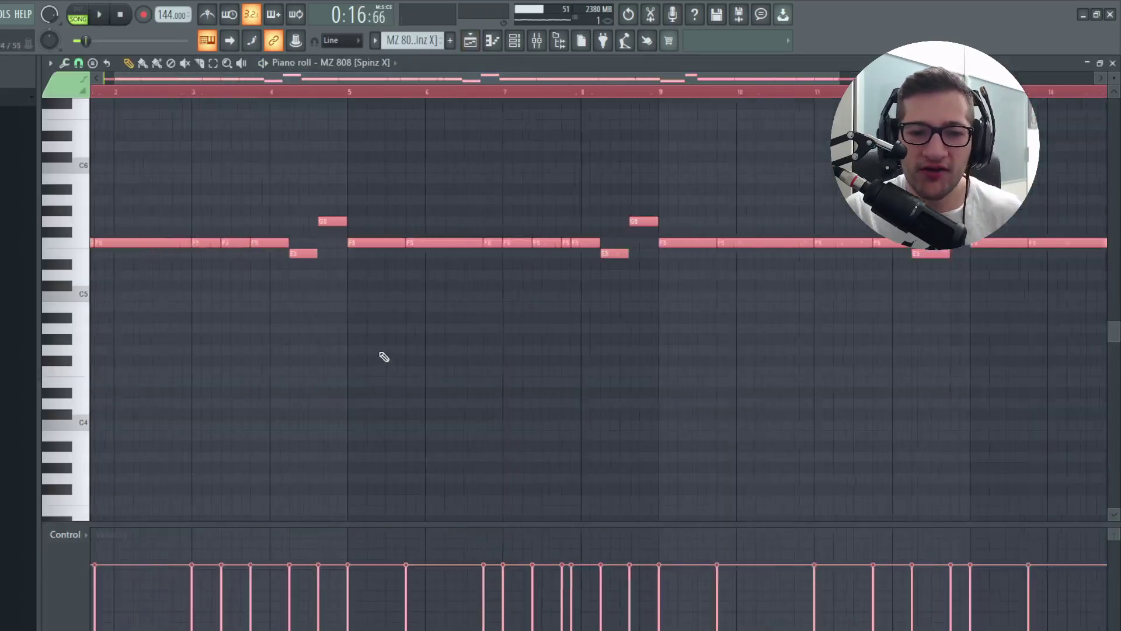
pyautogui.scroll(-3, 392, 361)
pyautogui.scroll(3, 234, 292)
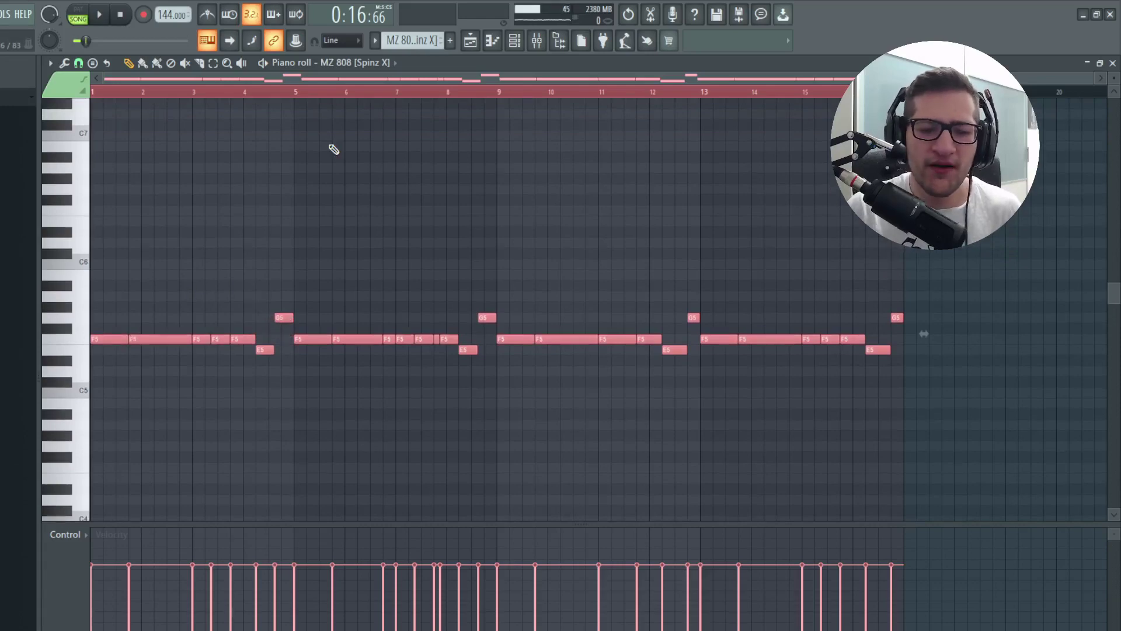
pyautogui.press('space')
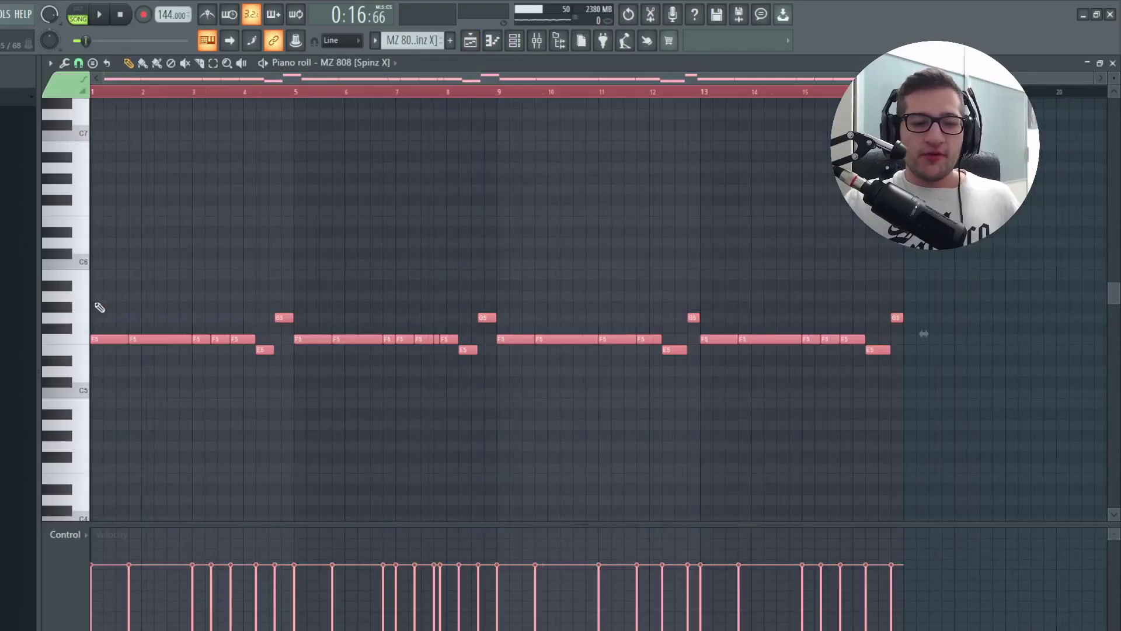
pyautogui.scroll(2, 99, 307)
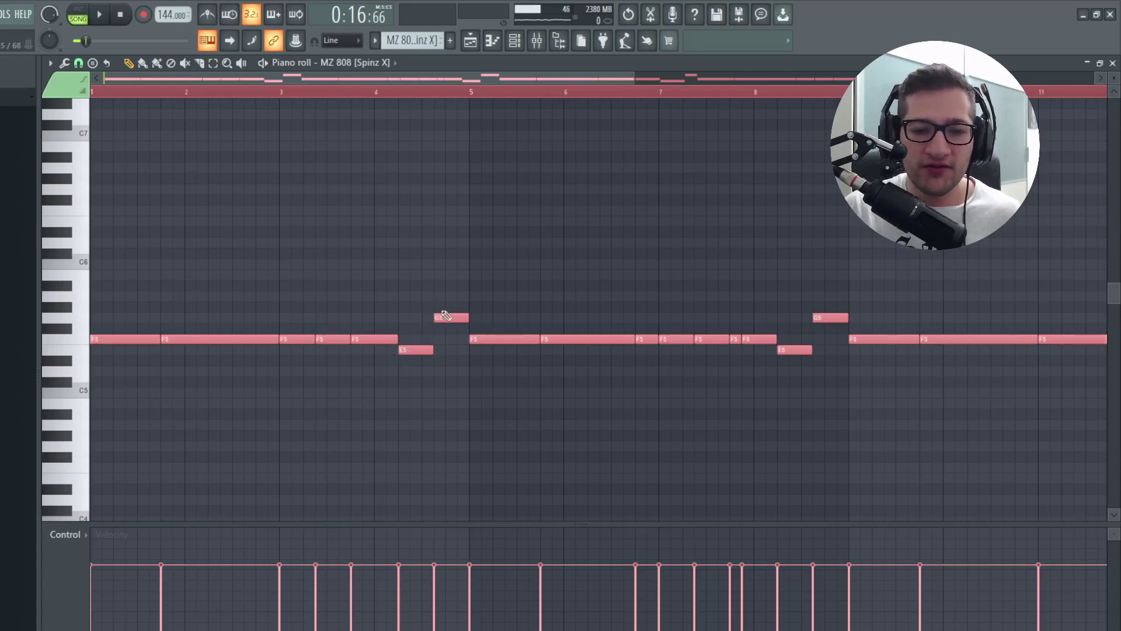
pyautogui.scroll(-3, 924, 334)
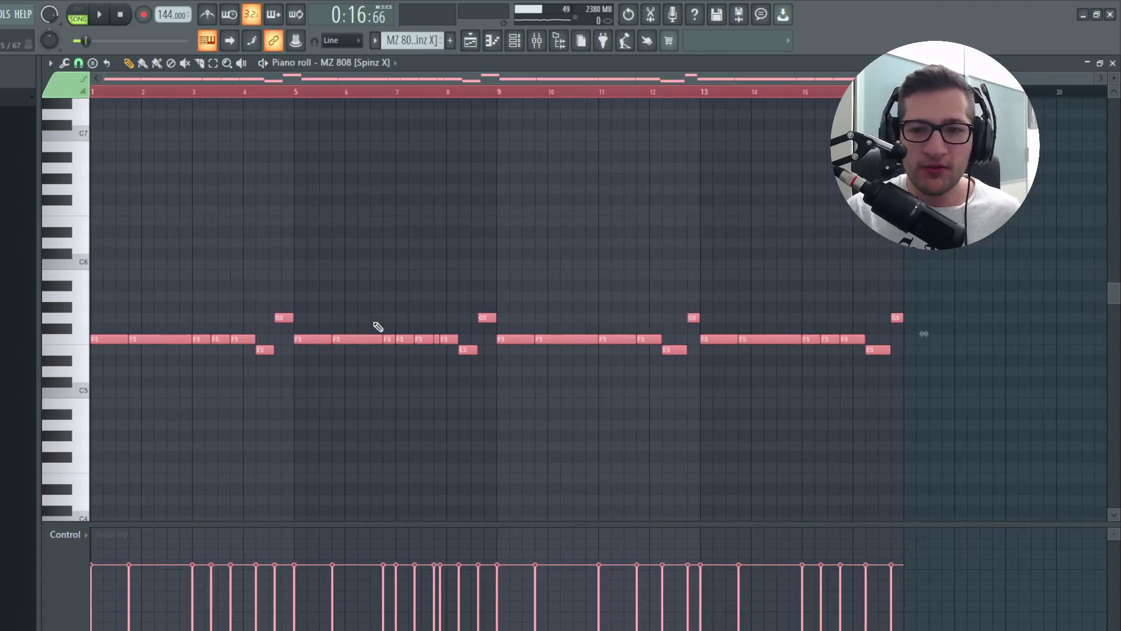
pyautogui.scroll(4, 378, 327)
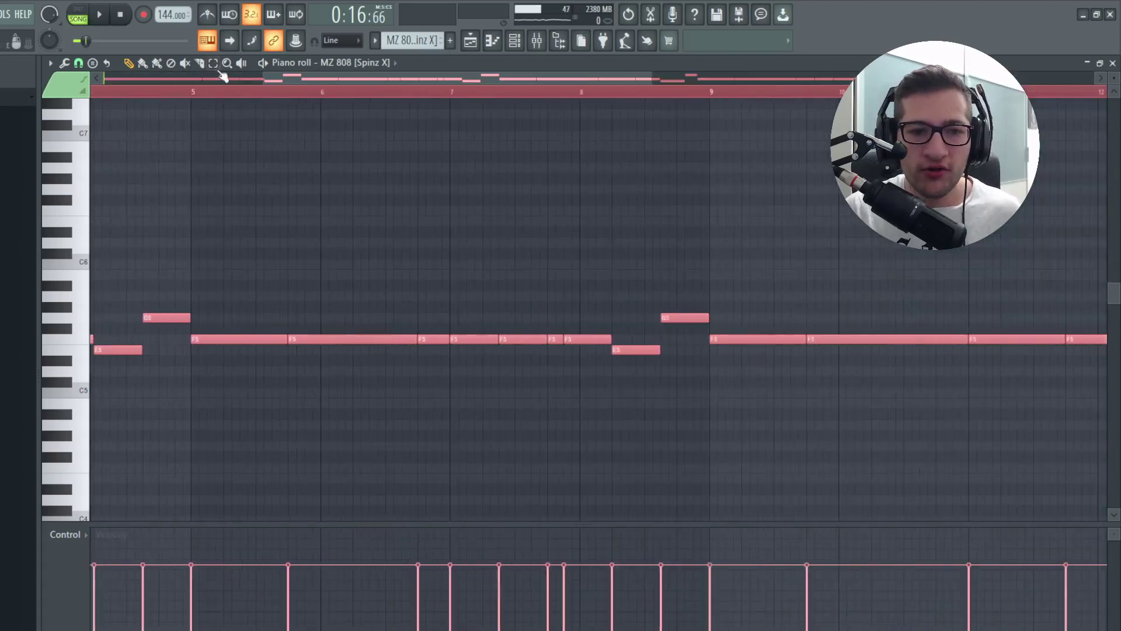
# Step: Select groups of 808 notes, including the short F5 notes just before bar 8, to compare the pattern's variations
pyautogui.moveTo(426, 291); pyautogui.dragTo(441, 389)
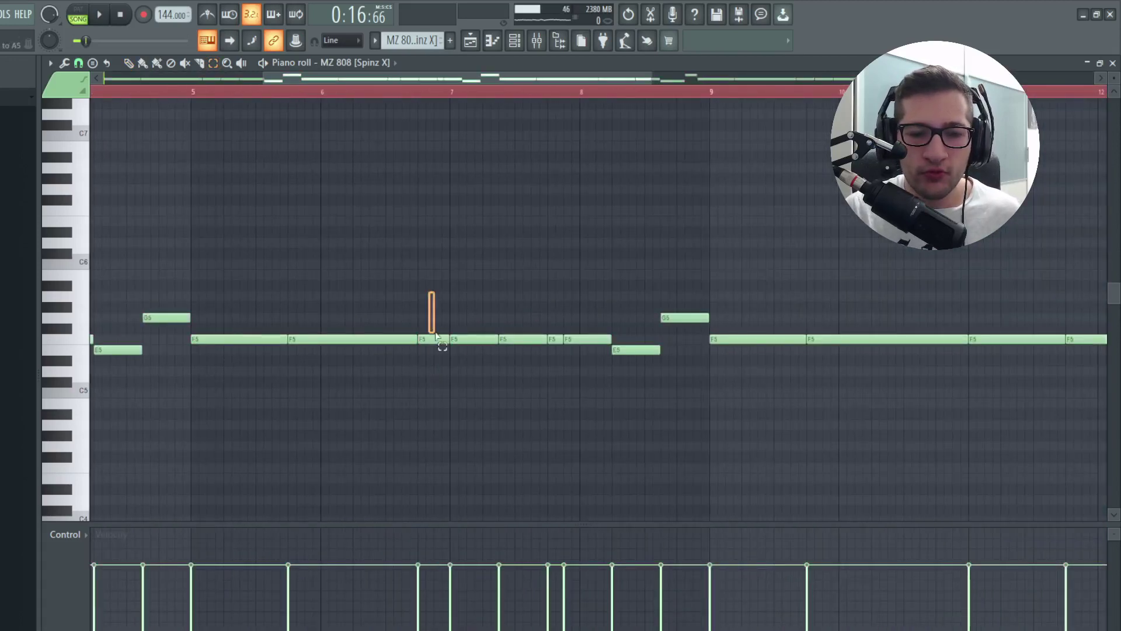
pyautogui.scroll(-1, 416, 343)
pyautogui.scroll(-3, 416, 343)
pyautogui.scroll(5, 479, 350)
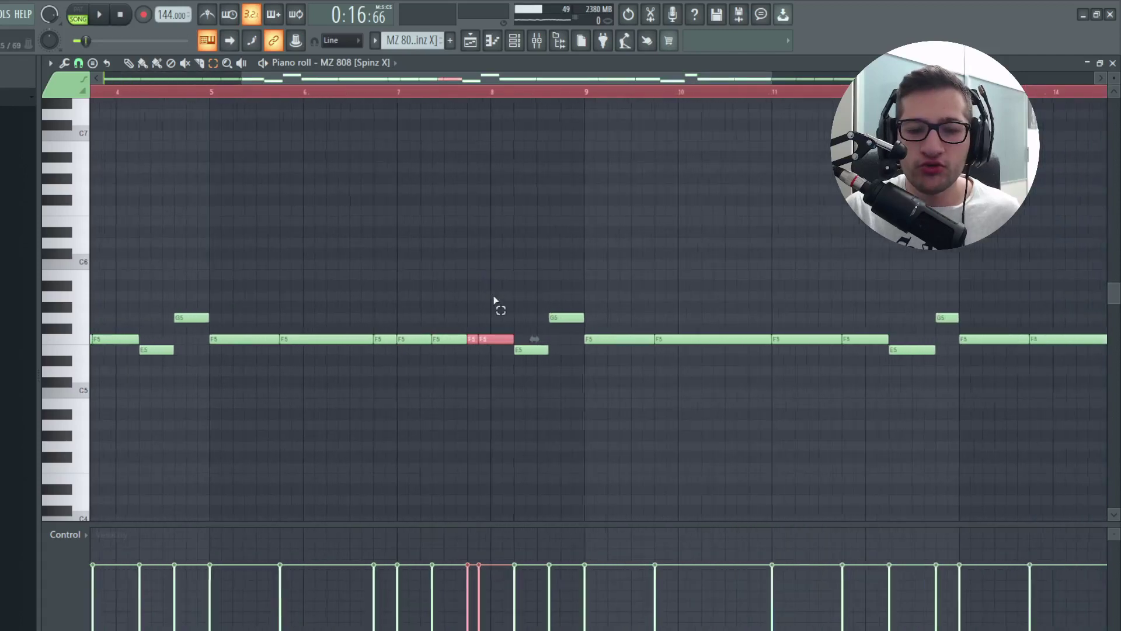
pyautogui.scroll(1, 461, 365)
pyautogui.moveTo(443, 270); pyautogui.dragTo(442, 366)
pyautogui.scroll(-5, 442, 366)
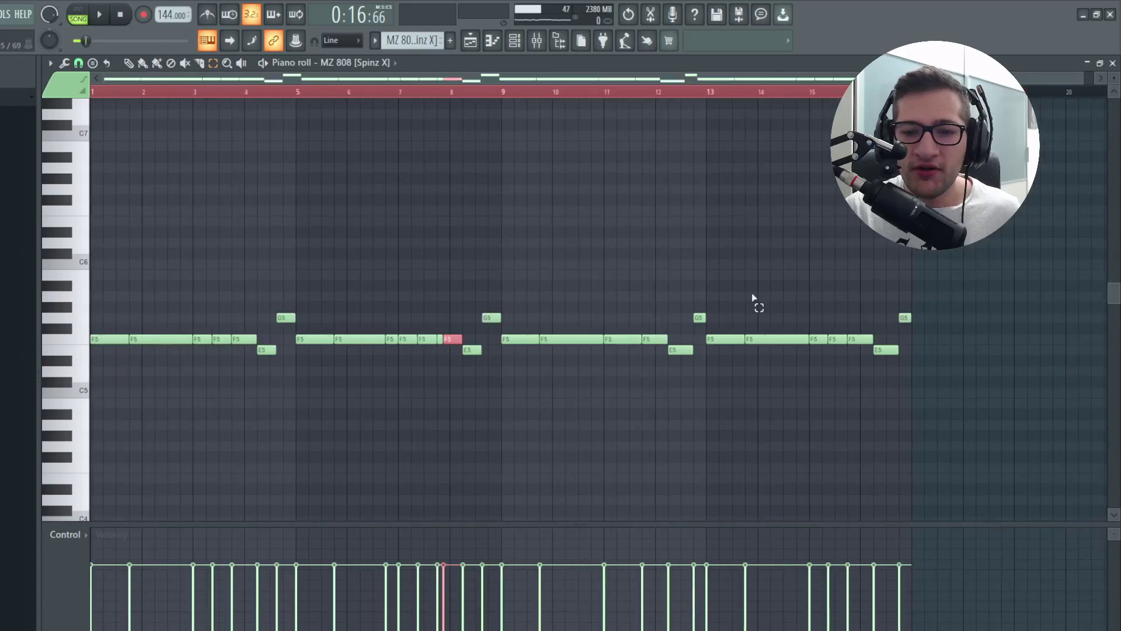
pyautogui.scroll(5, 514, 309)
pyautogui.moveTo(452, 282); pyautogui.dragTo(467, 334)
pyautogui.scroll(2, 441, 330)
pyautogui.moveTo(420, 295); pyautogui.dragTo(467, 339)
pyautogui.scroll(-5, 458, 343)
pyautogui.moveTo(1000, 292); pyautogui.dragTo(519, 410)
# Step: Return to the full arrangement in the Playlist, mute Track 3 and play the beat from bar 11
pyautogui.press('F5')
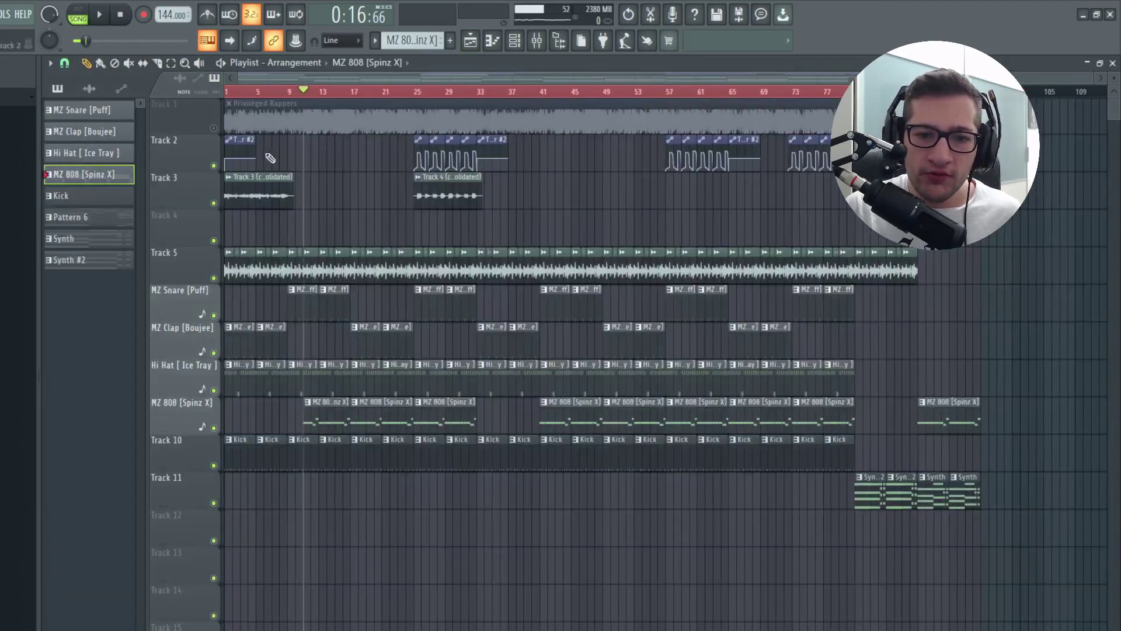
pyautogui.click(214, 203)
pyautogui.press('space')
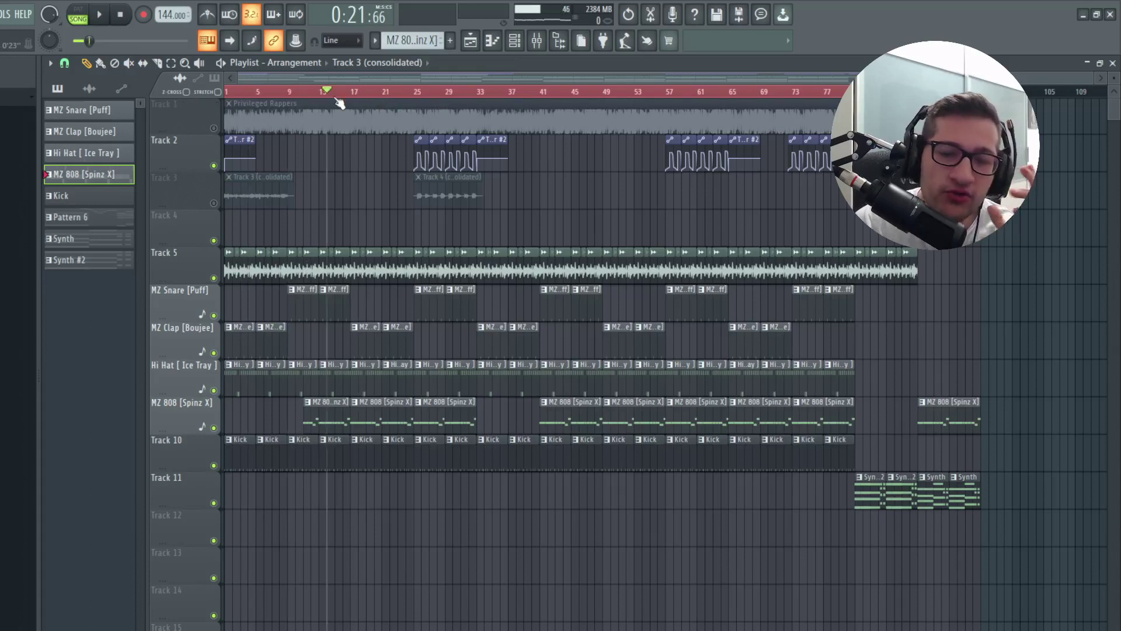
# Step: Move the playhead to the outro, open the Synth #2 pattern and check the Omnisphere patch and its chords
pyautogui.moveTo(338, 100); pyautogui.dragTo(399, 96)
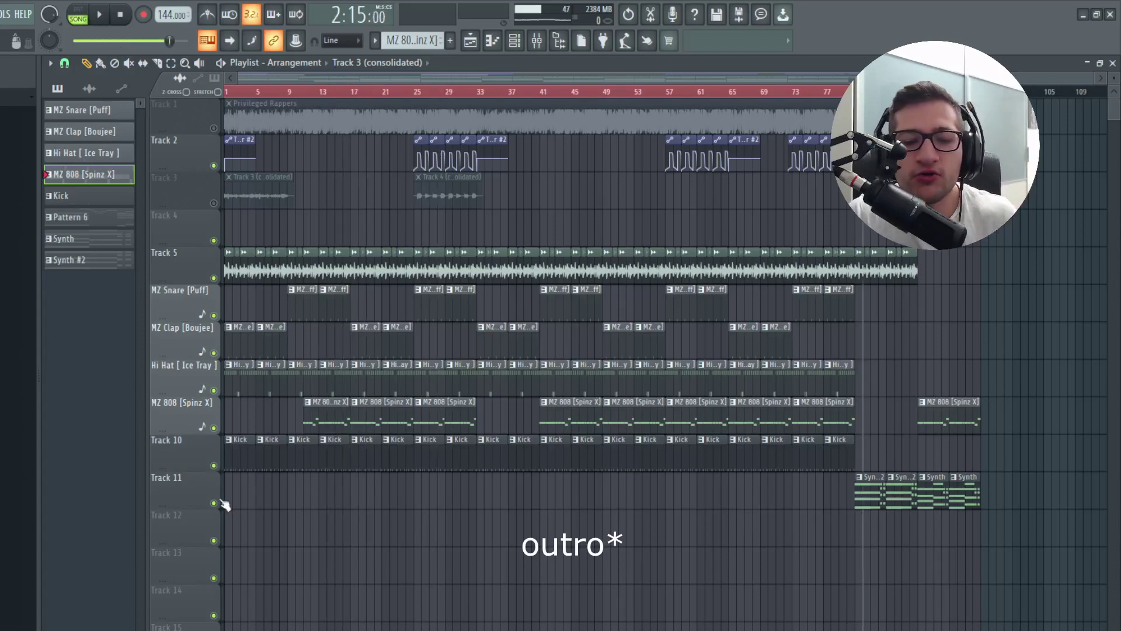
pyautogui.doubleClick(870, 485)
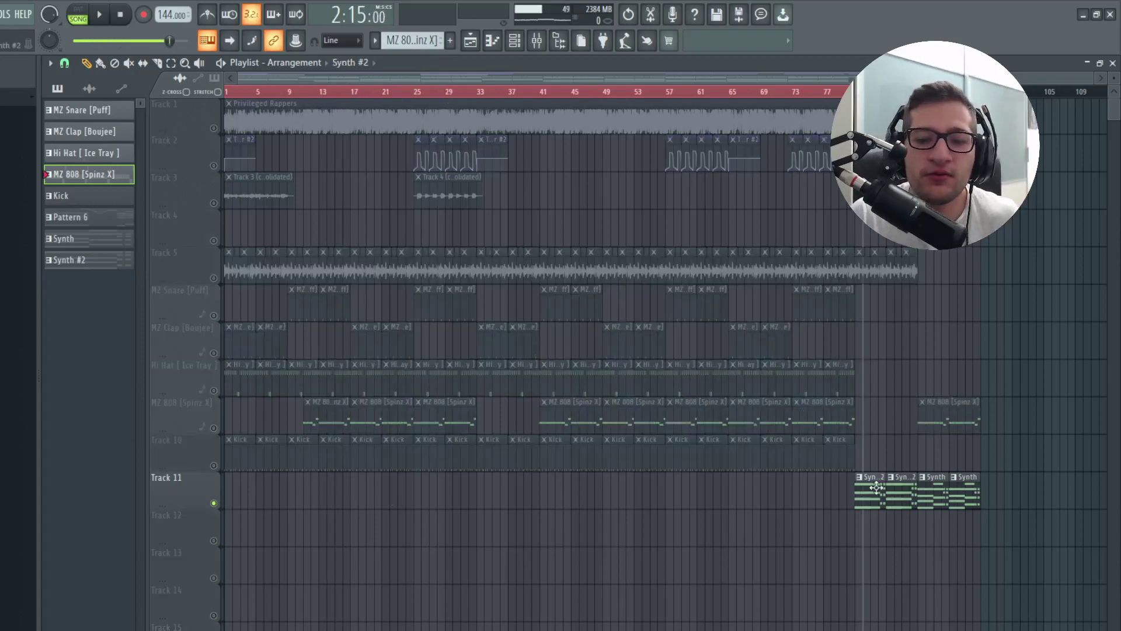
pyautogui.click(517, 42)
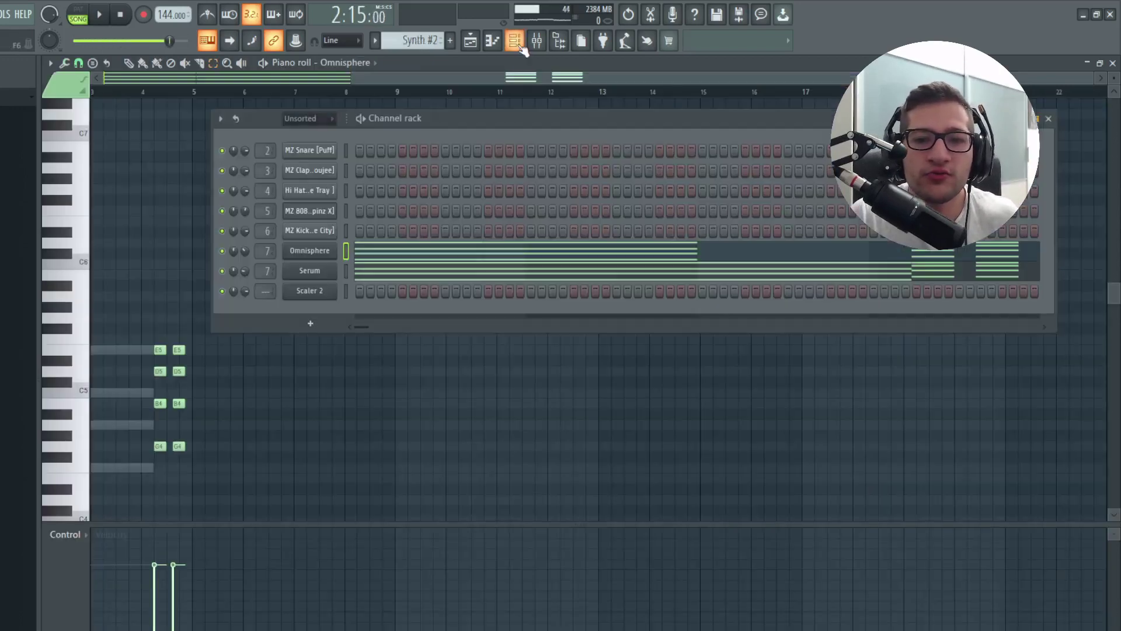
pyautogui.click(304, 250)
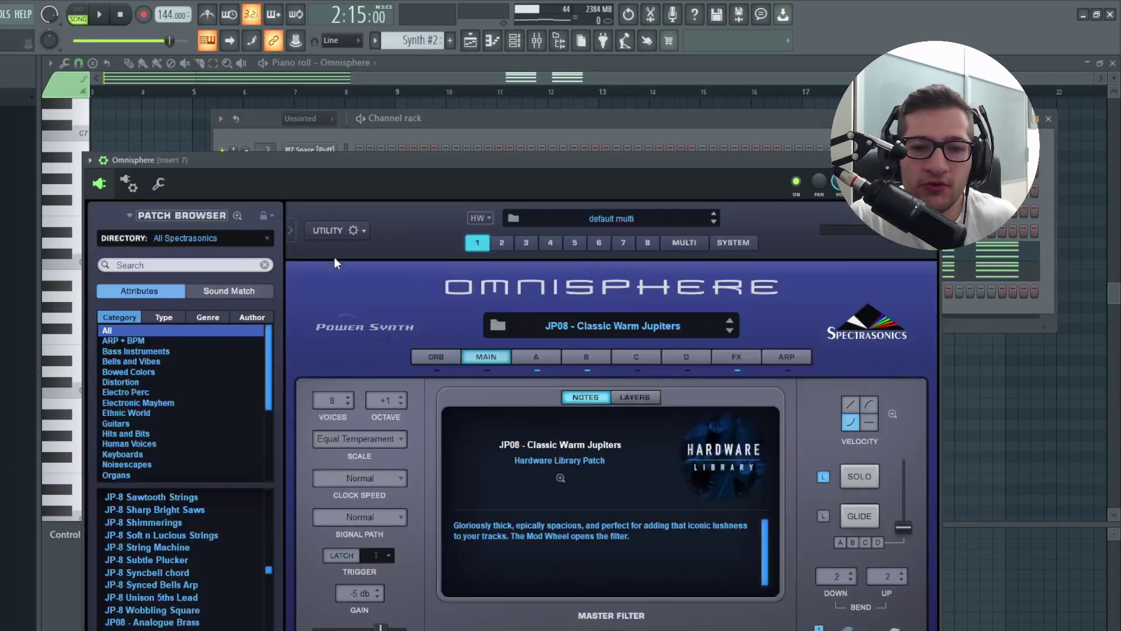
pyautogui.click(188, 80)
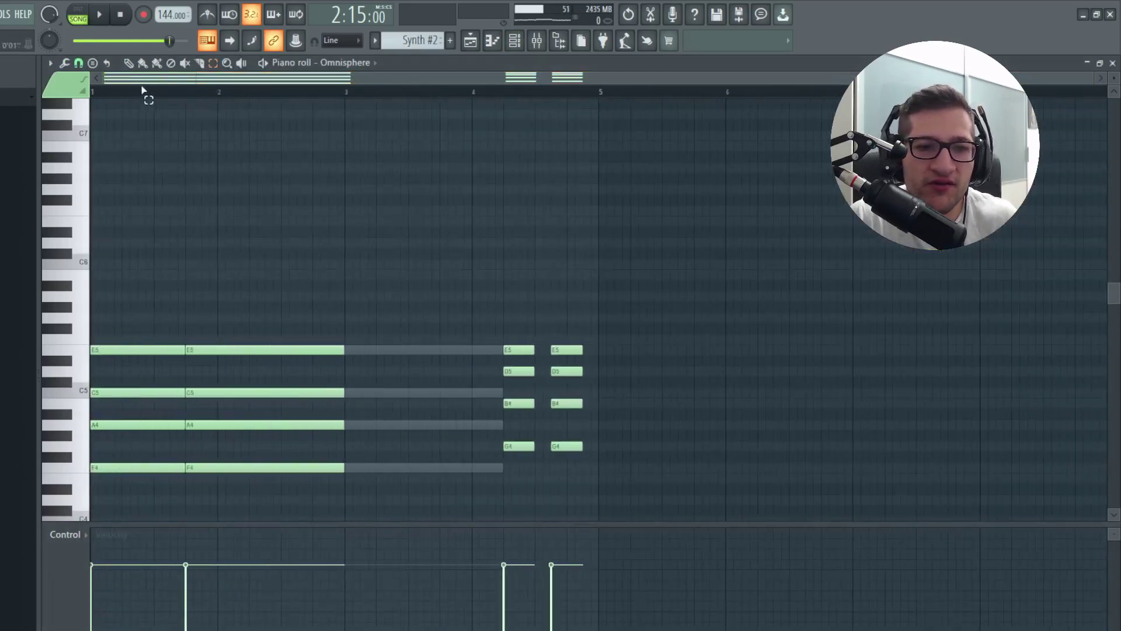
pyautogui.hotkey('ctrl', 'a')
# Step: Inspect Fruity Chorus, iZotope Vinyl, SoundShifter Pitch Stereo and FabFilter Pro-Q 3 on the synth's Insert 7
pyautogui.click(535, 47)
pyautogui.click(1051, 128)
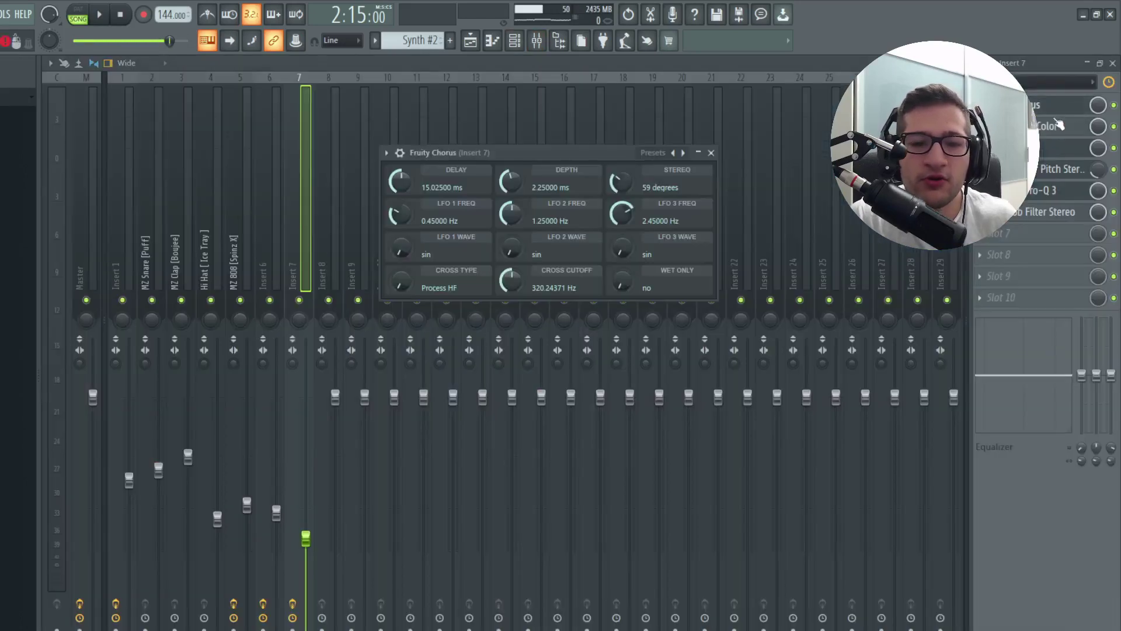
pyautogui.click(1050, 130)
pyautogui.click(1045, 151)
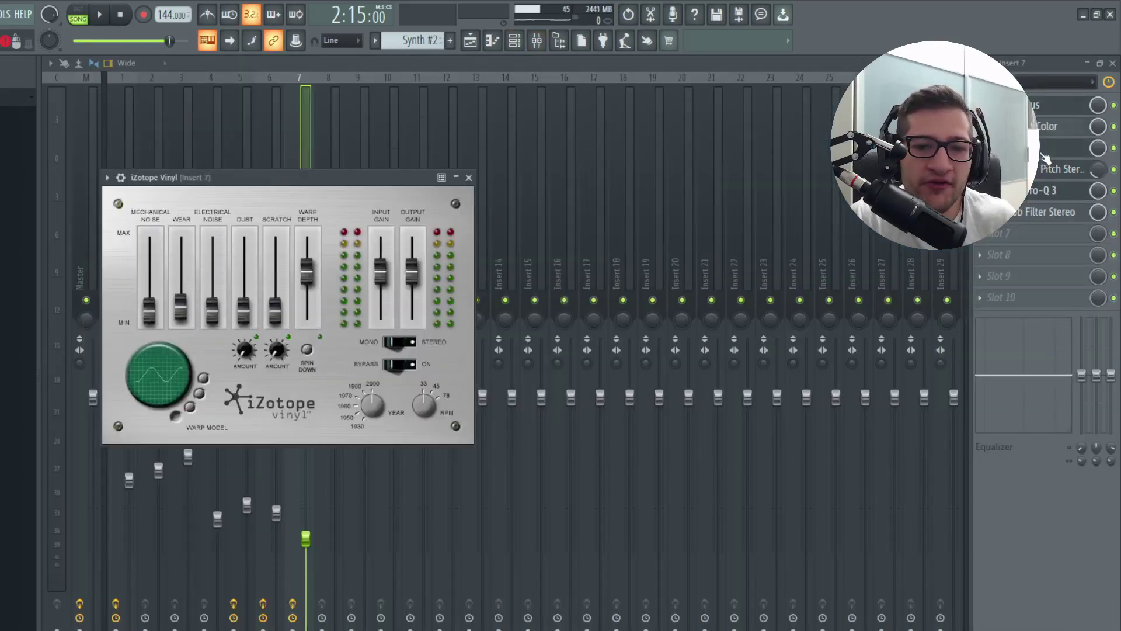
pyautogui.click(1044, 155)
pyautogui.click(1049, 175)
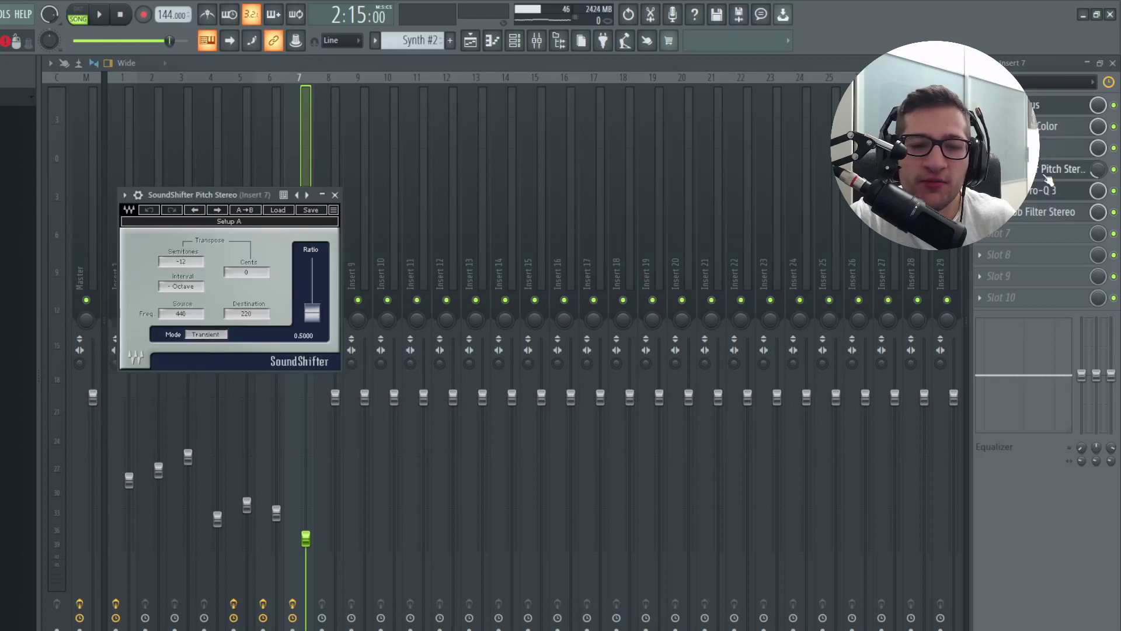
pyautogui.click(1049, 174)
pyautogui.click(1053, 196)
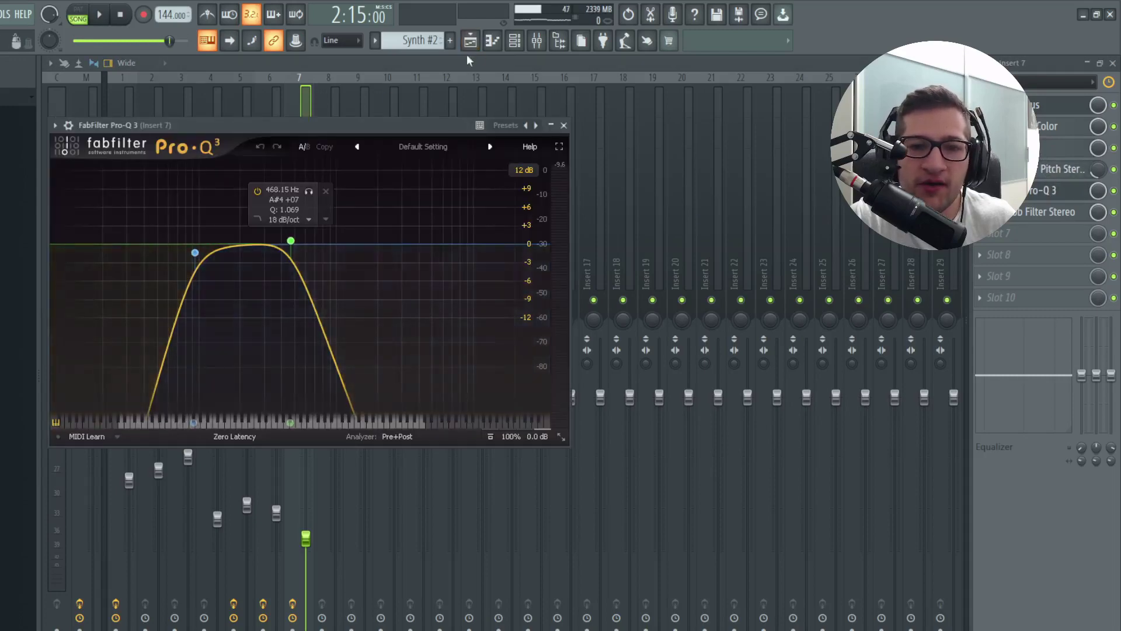
# Step: Audition the Synth #2 chords in the Piano roll, return to the Playlist and stop playback
pyautogui.press('F5')
pyautogui.scroll(5, 934, 483)
pyautogui.doubleClick(566, 476)
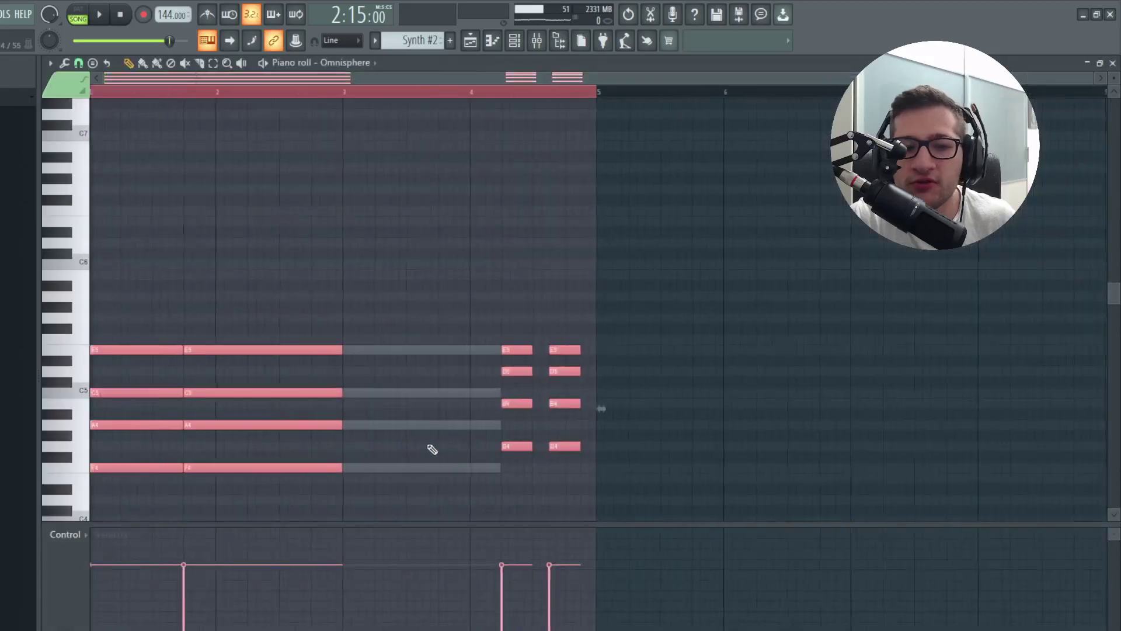
pyautogui.press('space')
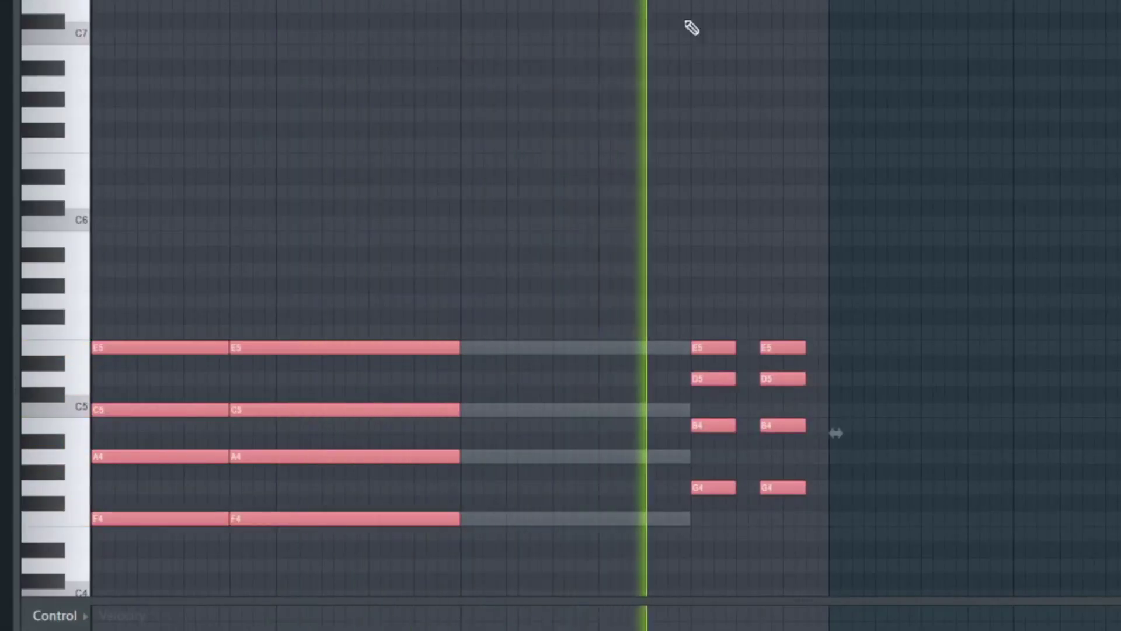
pyautogui.press('Escape')
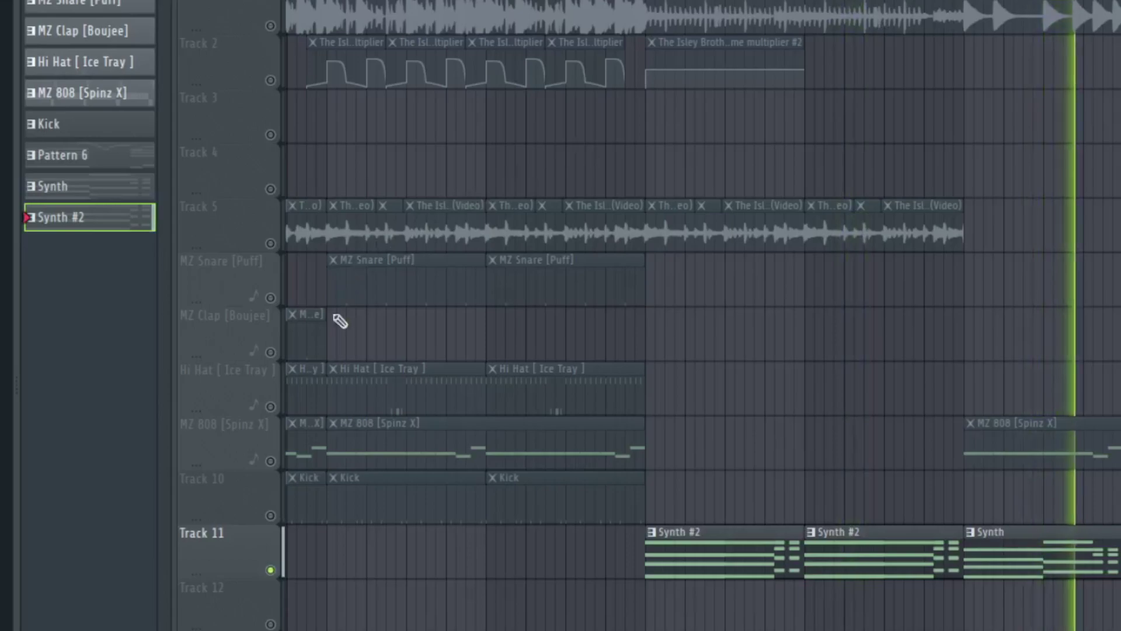
pyautogui.scroll(-4, 441, 84)
pyautogui.press('space')
# Step: Unsolo the tracks while keeping Track 1 muted, audition the outro from bar 81 and return to the song start
pyautogui.rightClick(270, 26)
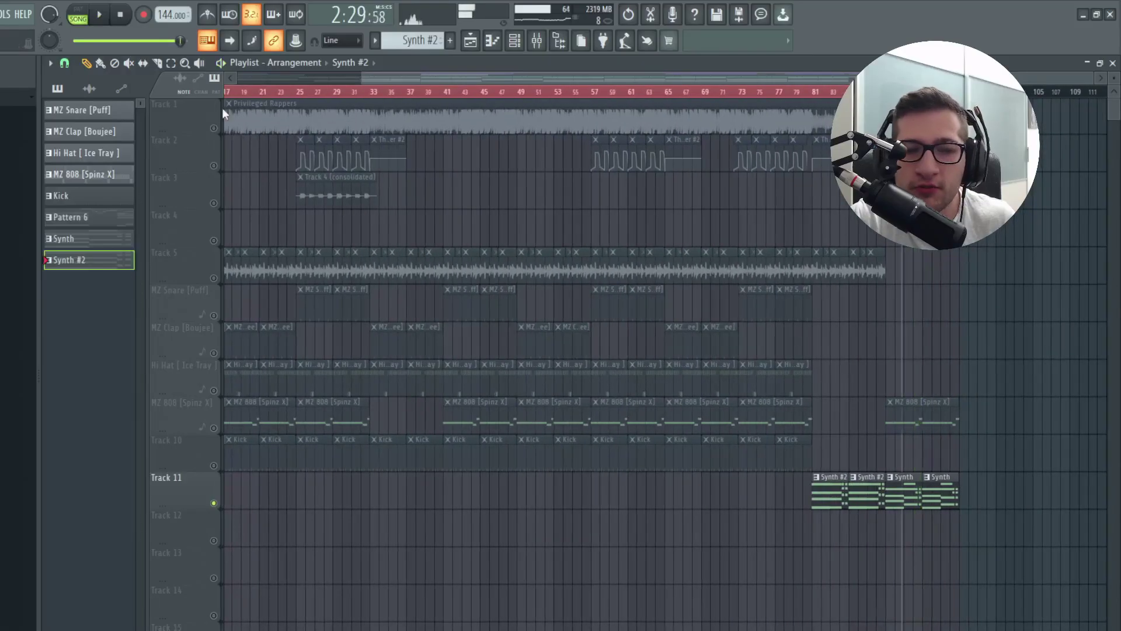
pyautogui.click(214, 128)
pyautogui.click(813, 92)
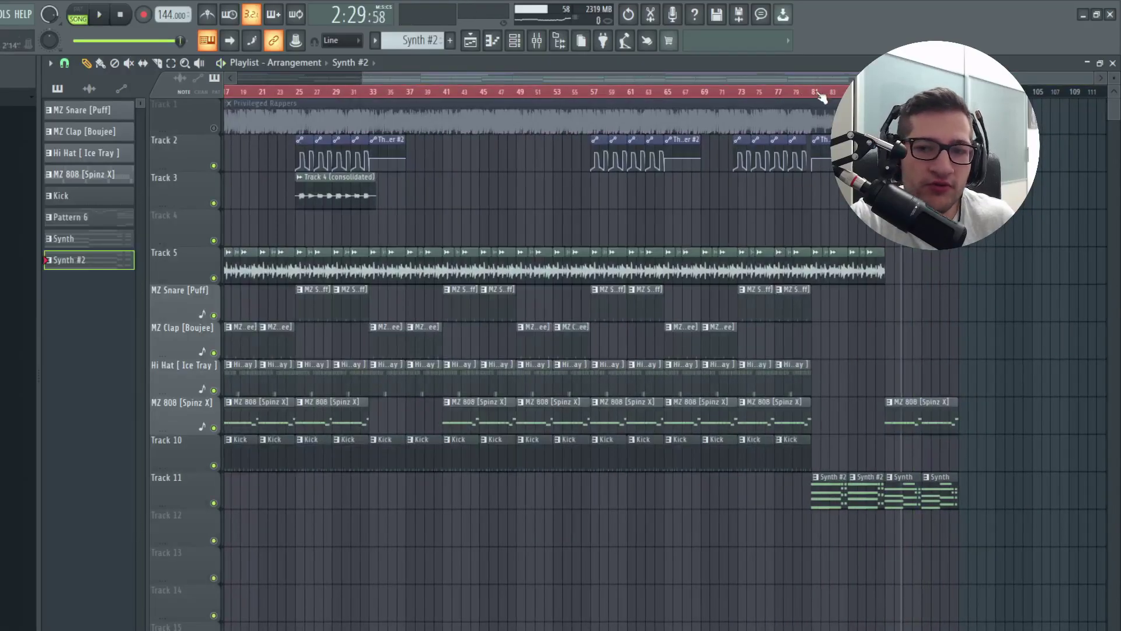
pyautogui.press('space')
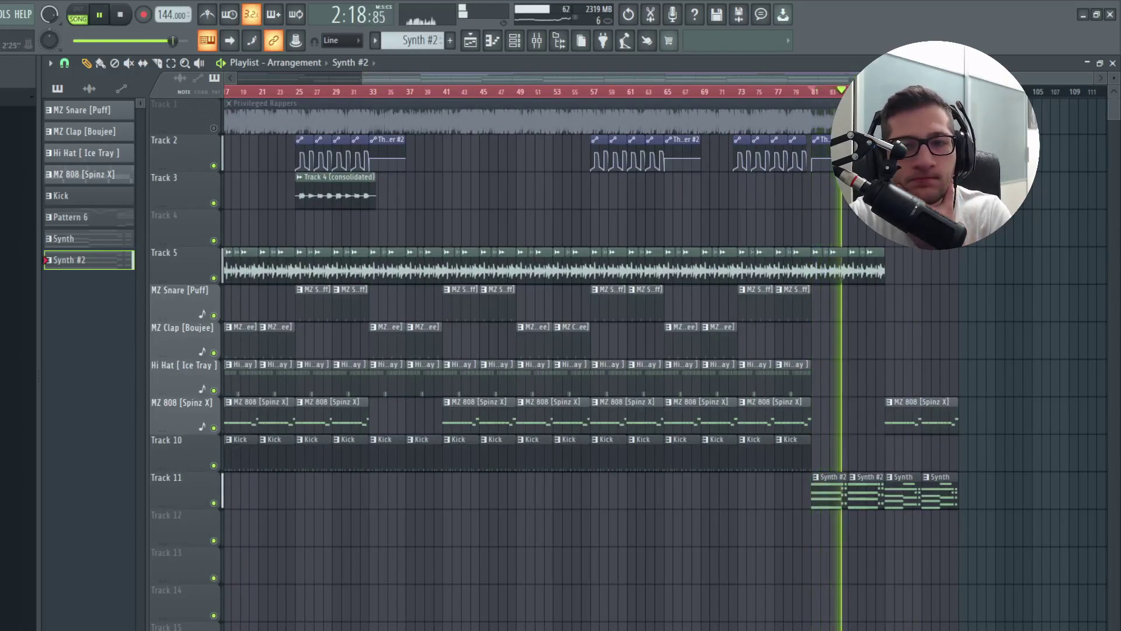
pyautogui.press('space')
pyautogui.moveTo(204, 98); pyautogui.dragTo(152, 99)
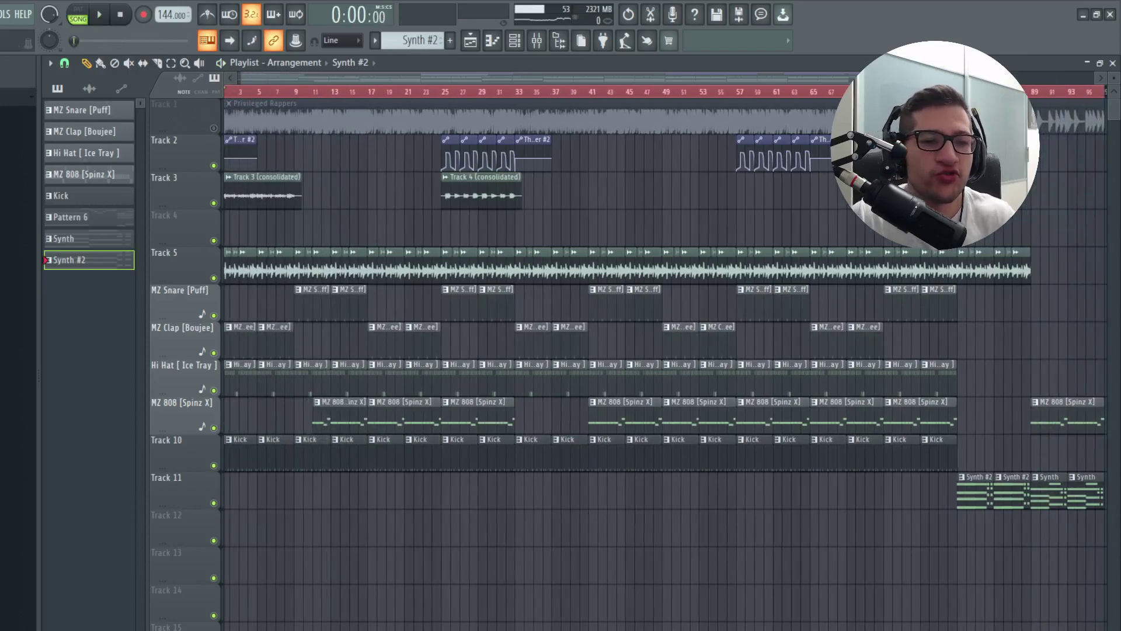